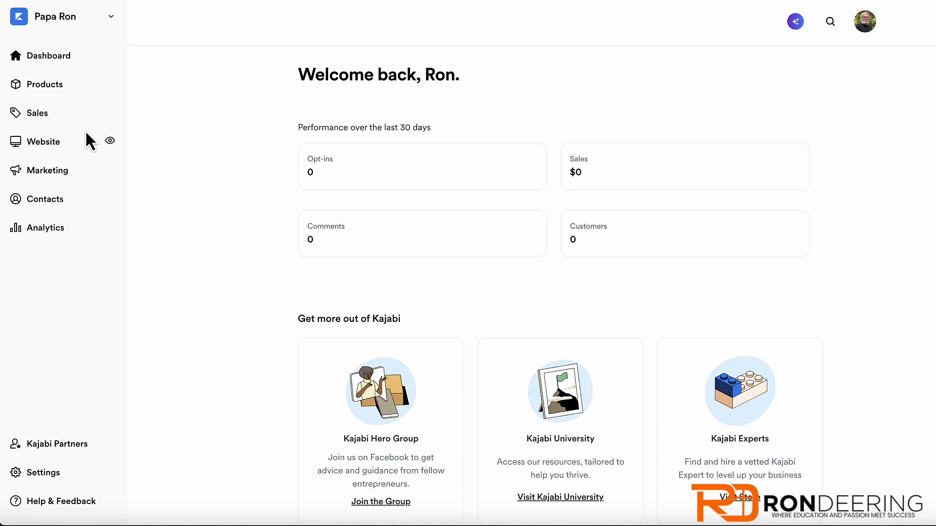
- Open the payouts page from the sales payments overview and show the list of all payouts
click(39, 115)
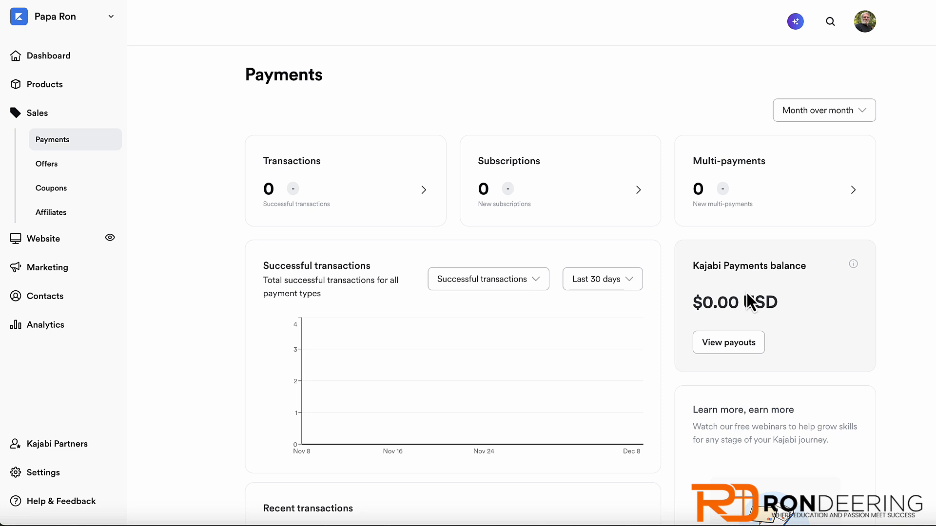
click(725, 349)
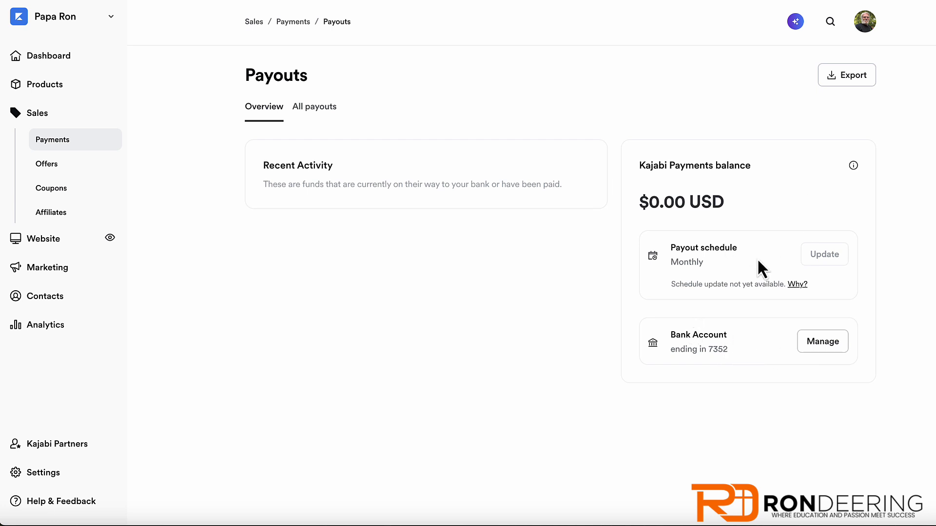
click(322, 110)
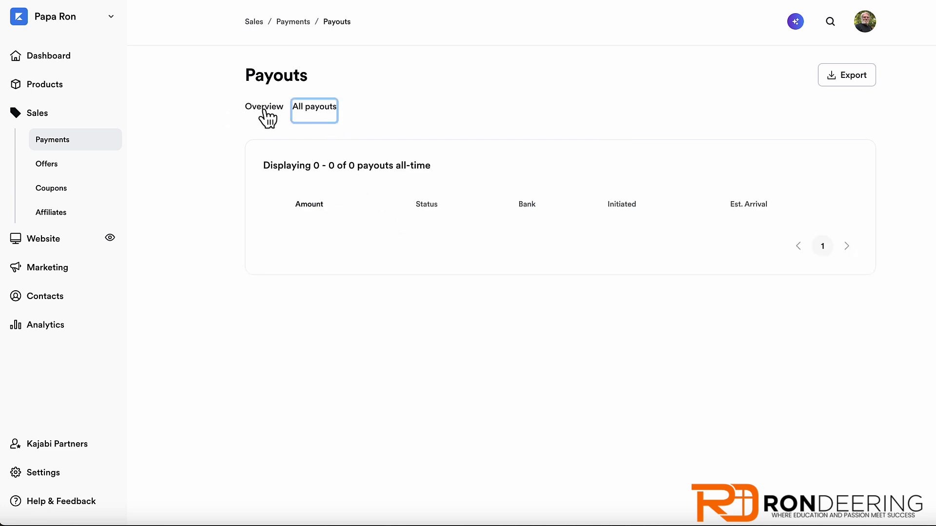
- Return to the sales payments overview and examine its transaction chart and recent transactions
click(44, 117)
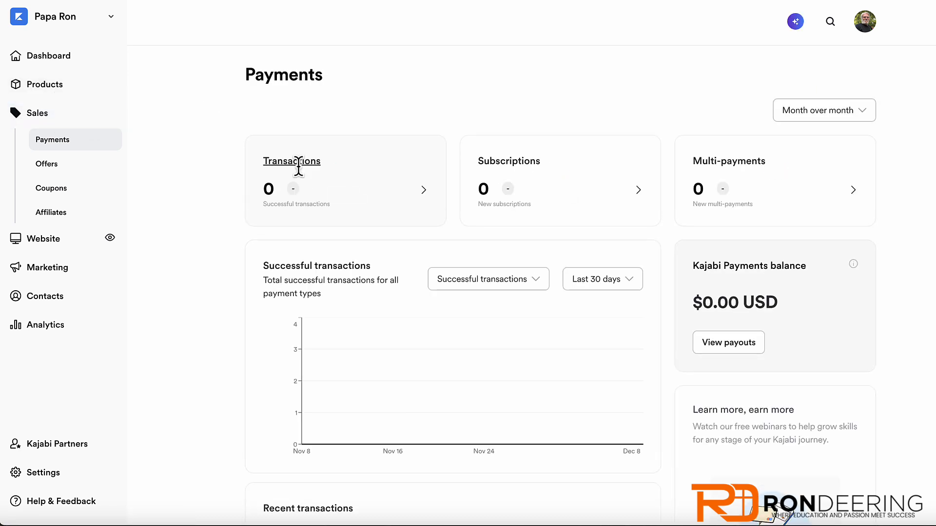
scroll(299, 164, down, 2)
scroll(298, 164, down, 3)
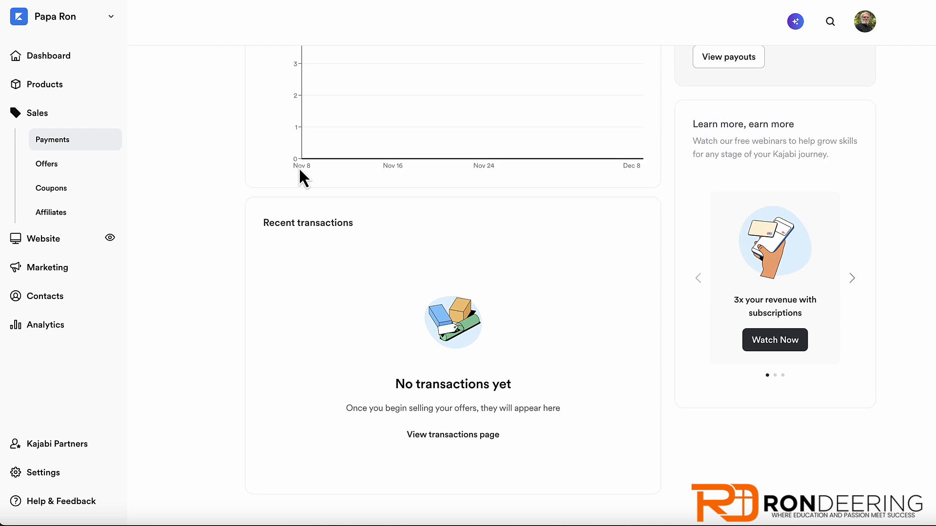
scroll(299, 168, up, 1)
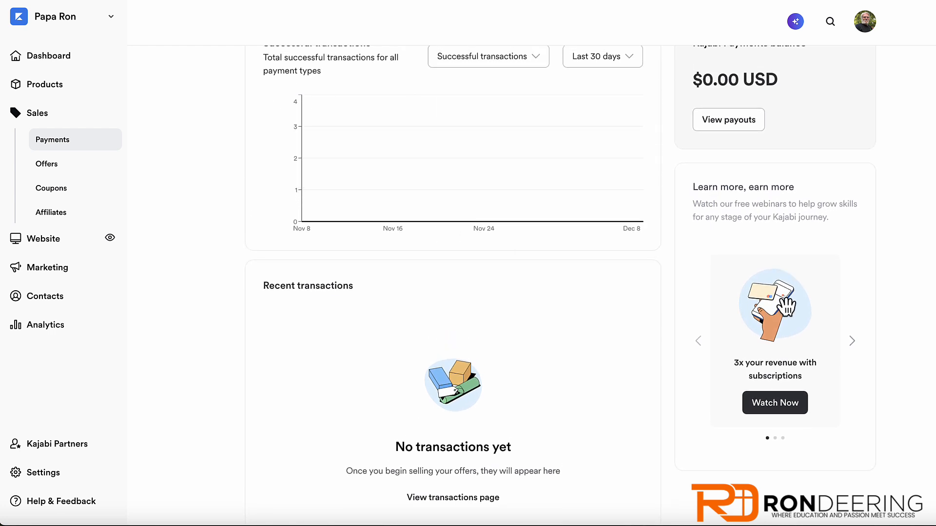
scroll(560, 309, up, 3)
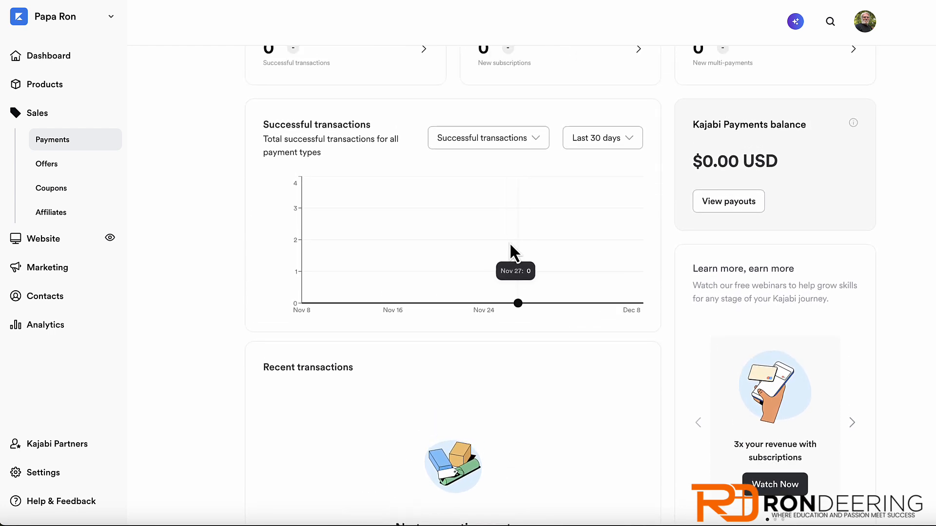
- Examine the transaction chart's type and date-range choices and the overview's period comparison choices, leaving them as they are
click(536, 219)
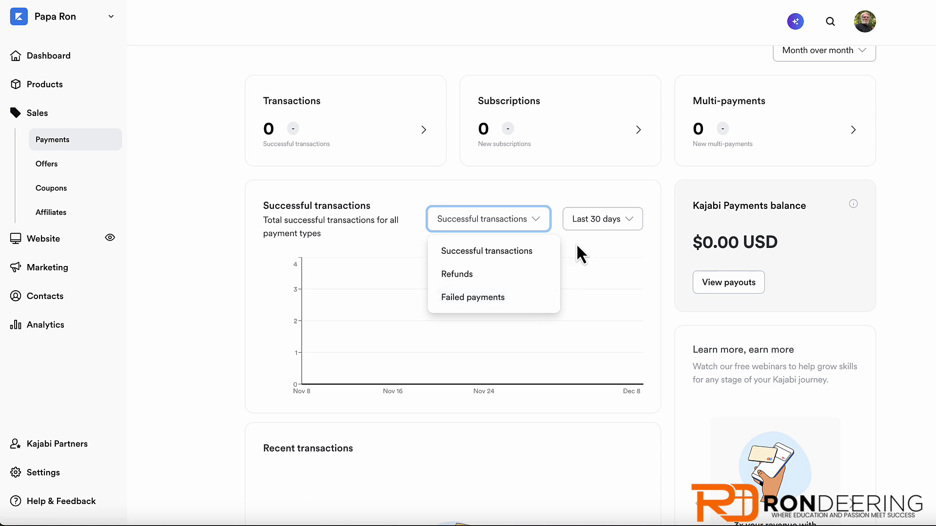
click(607, 225)
click(609, 225)
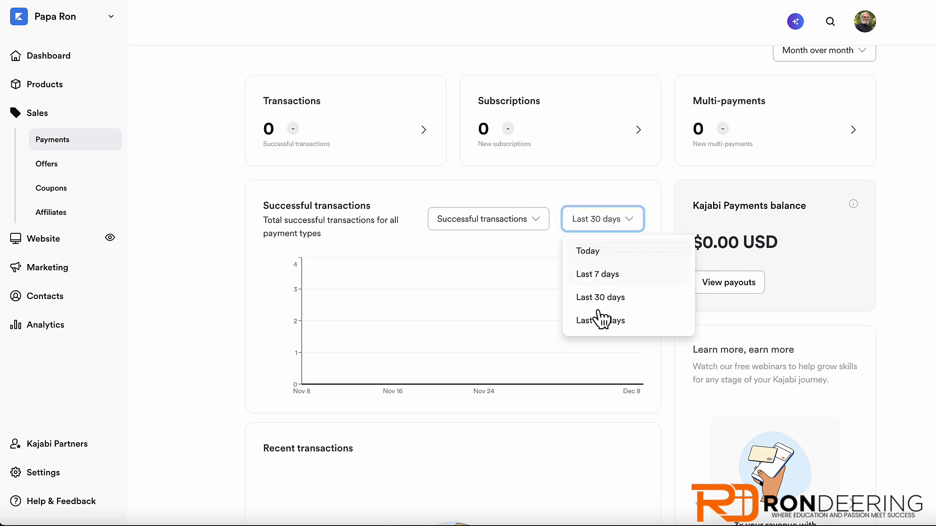
scroll(371, 199, up, 2)
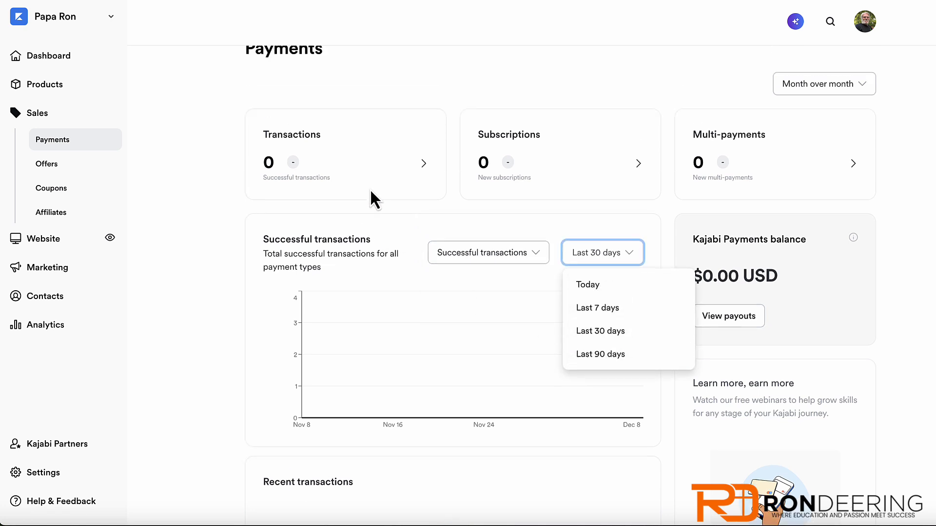
click(833, 115)
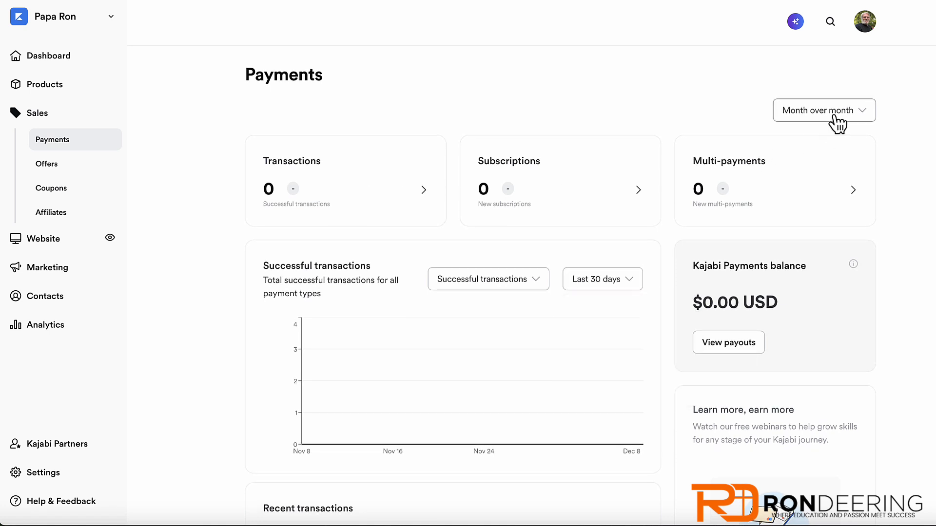
click(835, 112)
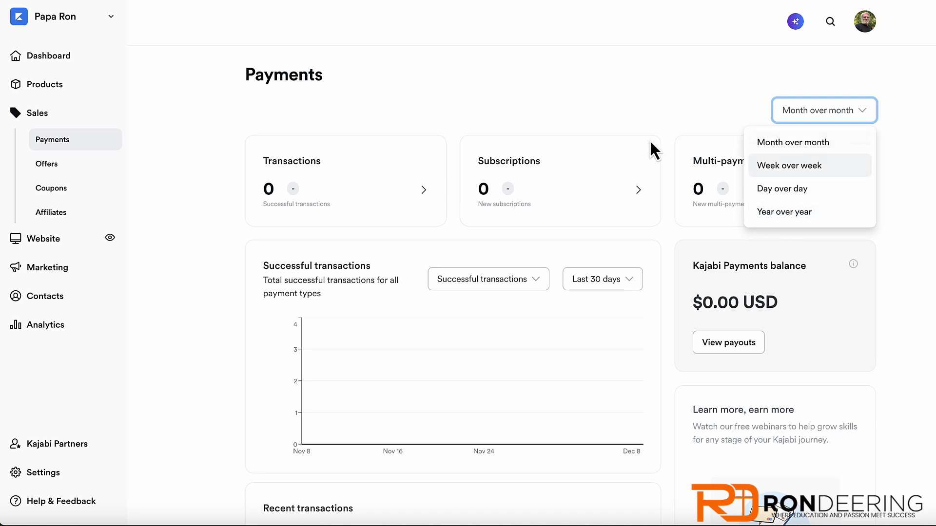
click(526, 108)
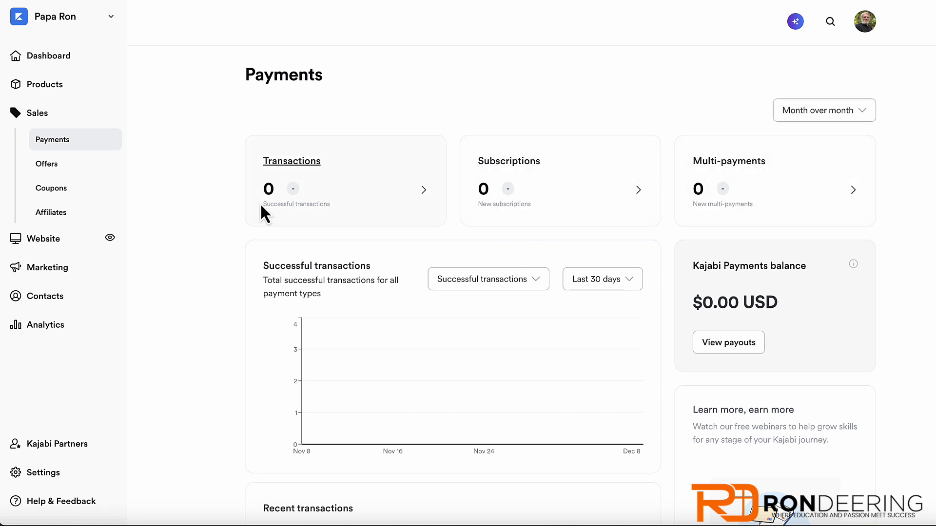
- Open the sales offers page and review the list of published offers
click(37, 119)
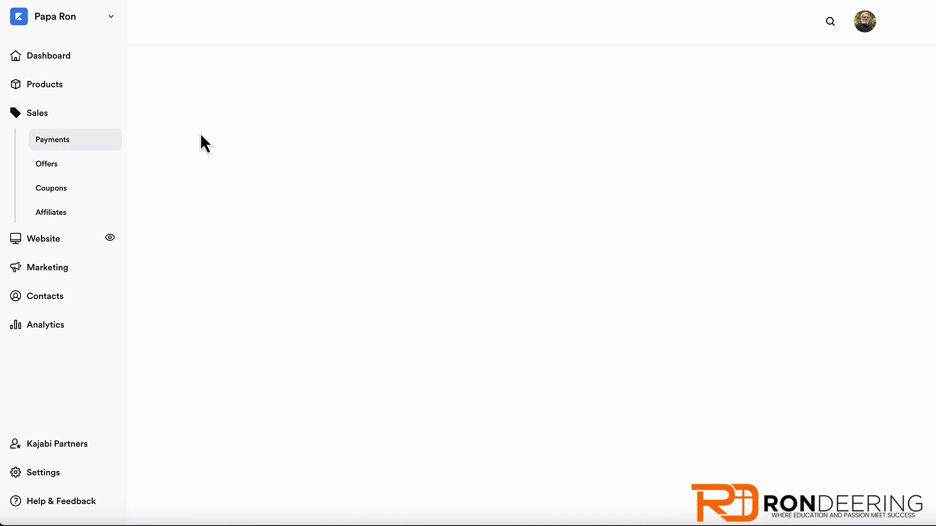
click(53, 168)
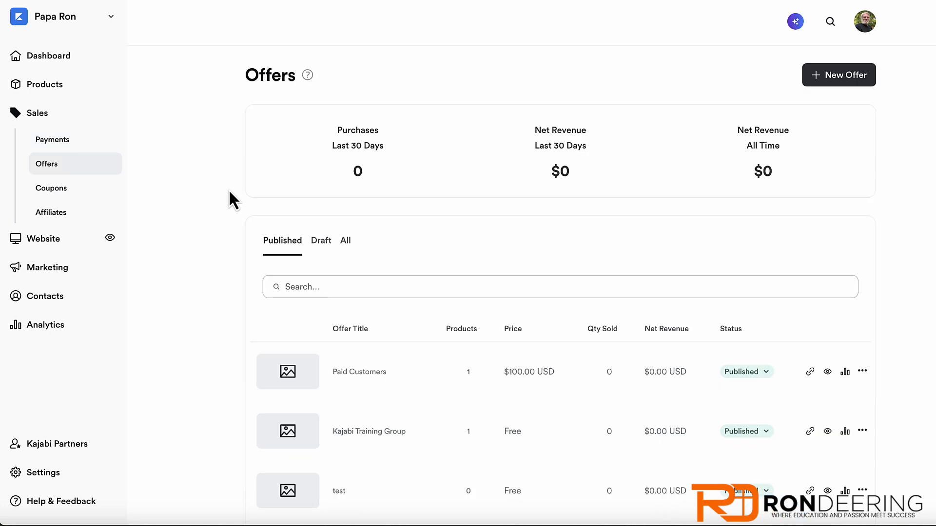
scroll(229, 189, down, 2)
scroll(229, 191, down, 2)
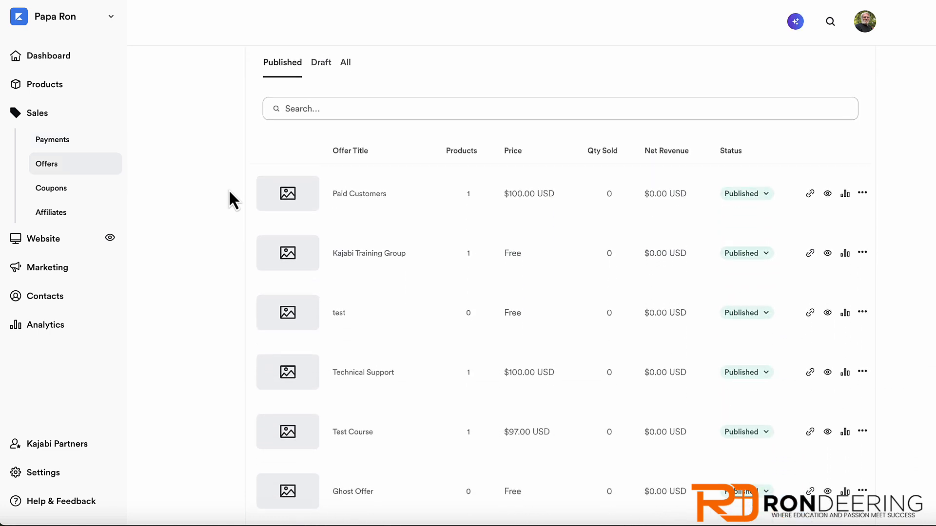
scroll(229, 189, down, 2)
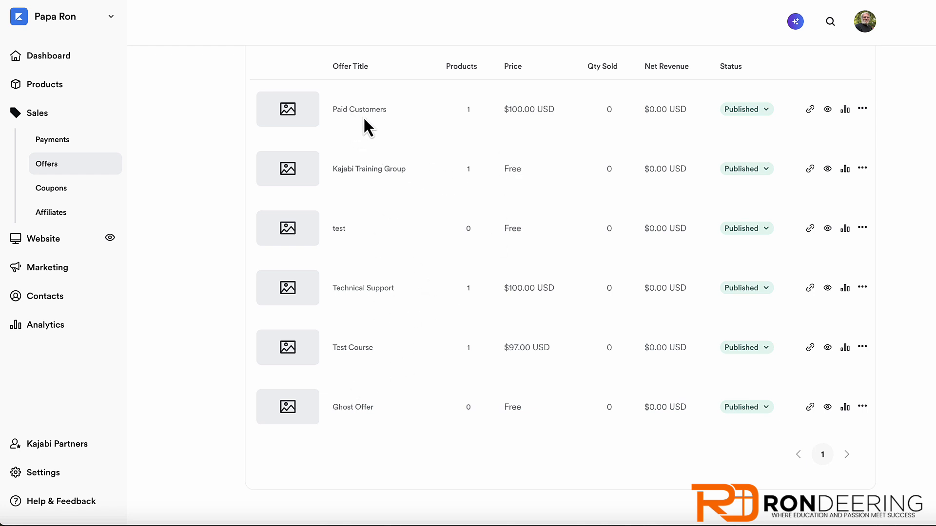
- Open the Technical Support offer and review its details, included products, product access and post-purchase settings
click(359, 289)
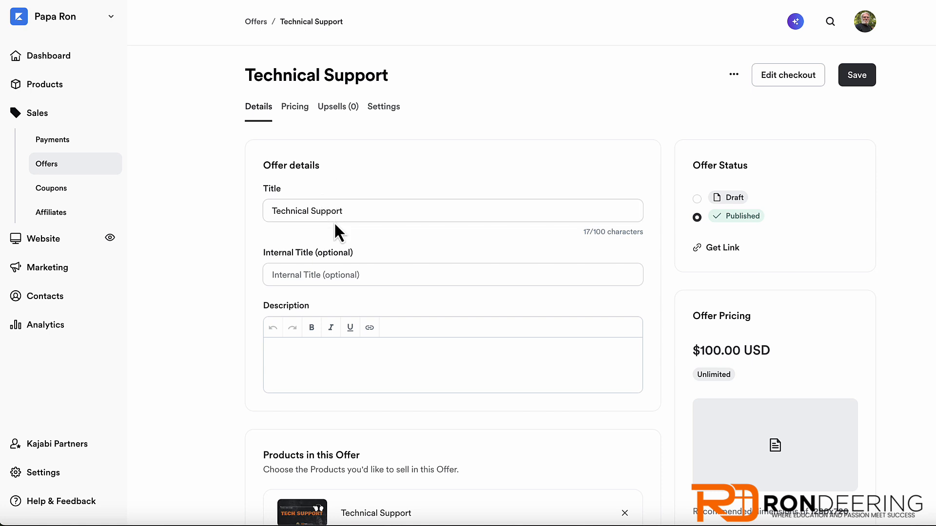
scroll(365, 217, down, 4)
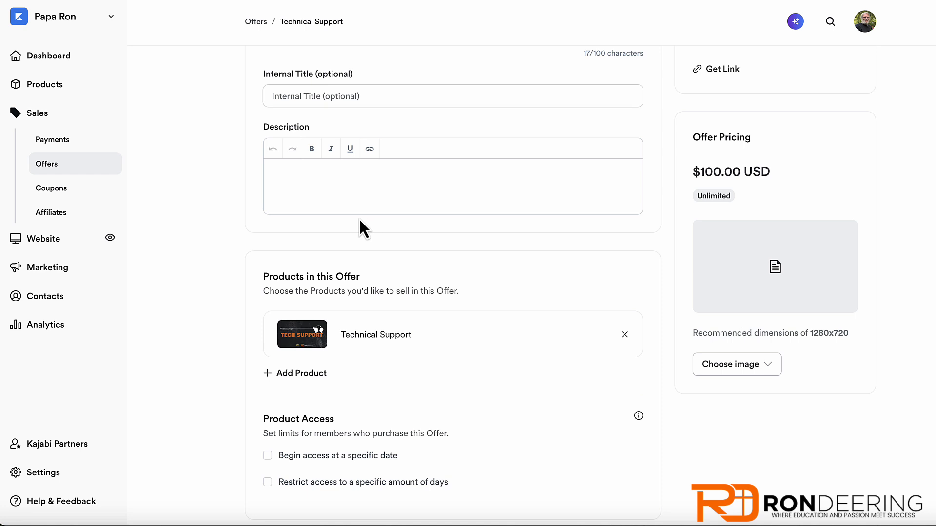
scroll(326, 122, up, 4)
scroll(343, 273, down, 2)
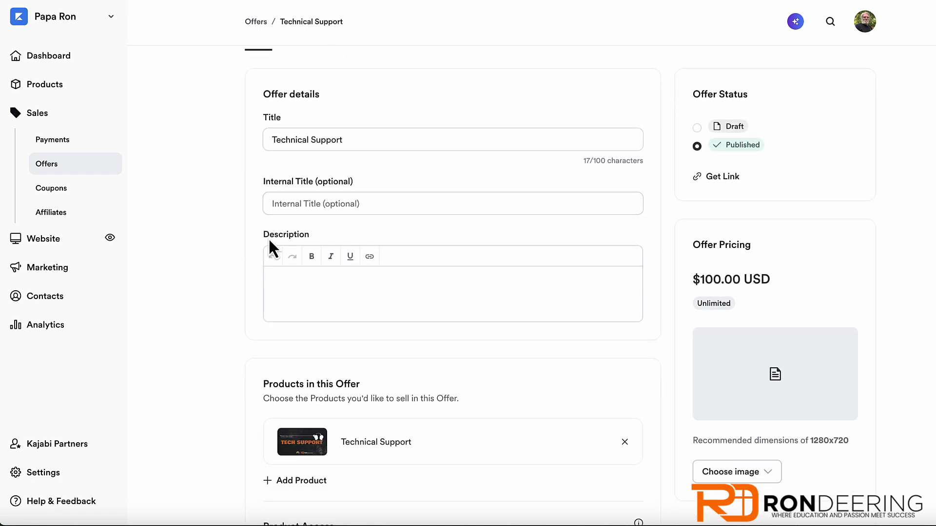
scroll(352, 291, down, 4)
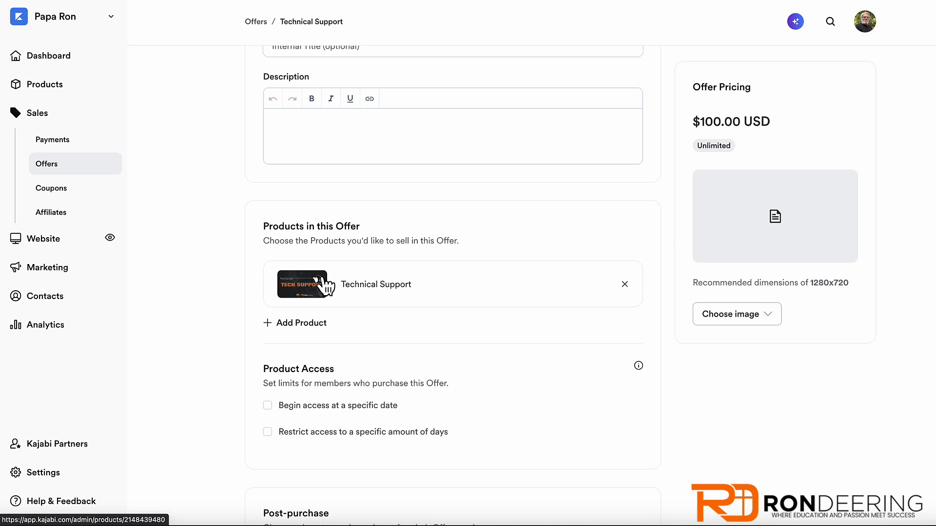
scroll(324, 285, down, 4)
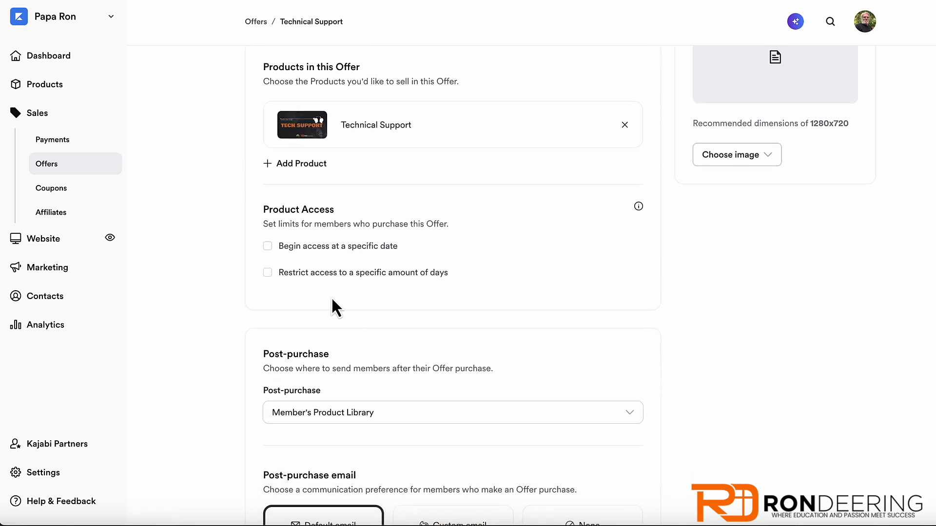
scroll(332, 299, down, 3)
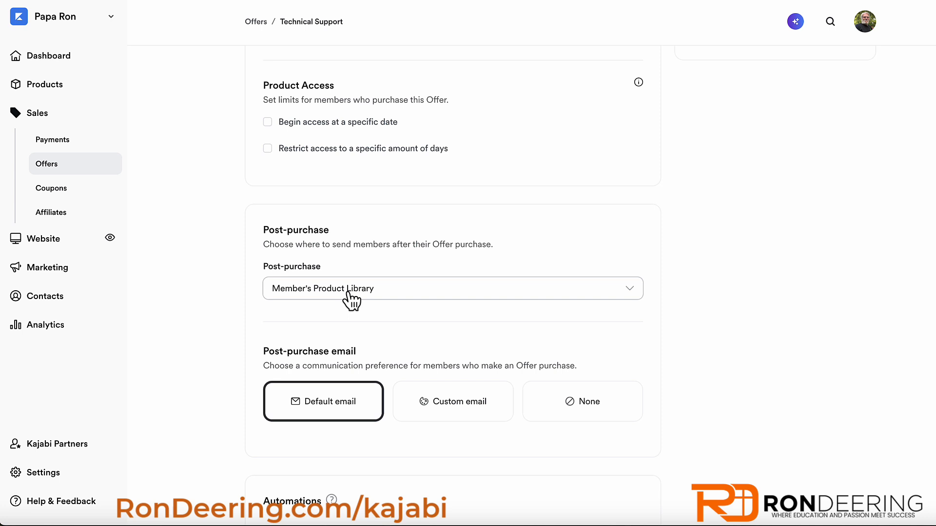
scroll(351, 301, down, 3)
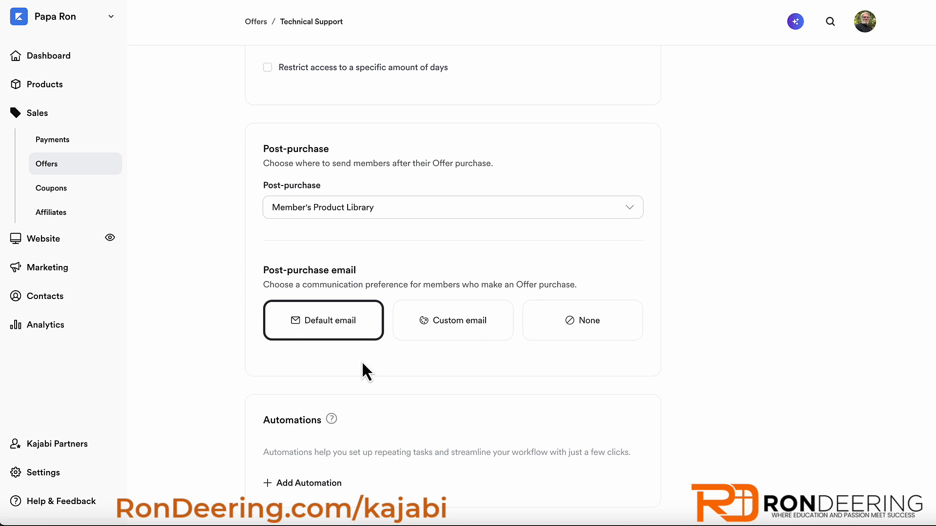
- Examine the action and condition options for a new automation on the Technical Support offer, closing the form without saving
click(306, 483)
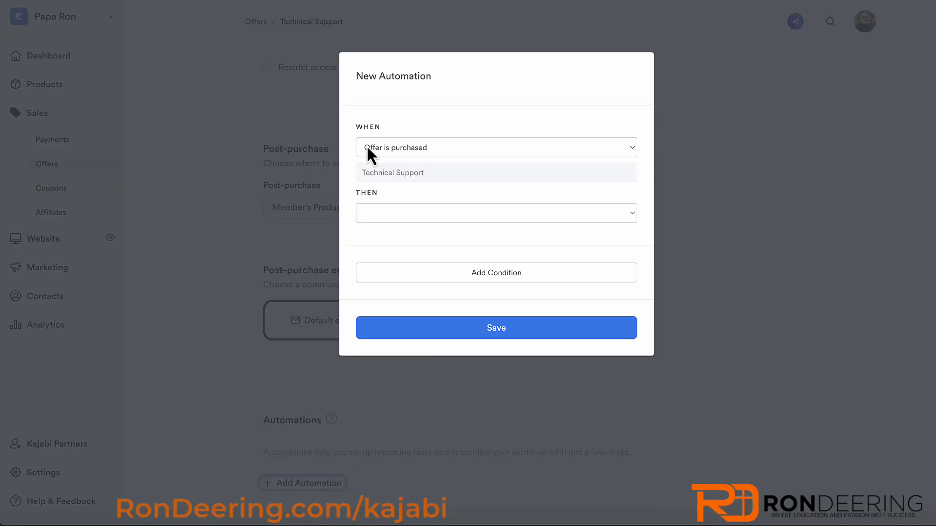
click(387, 214)
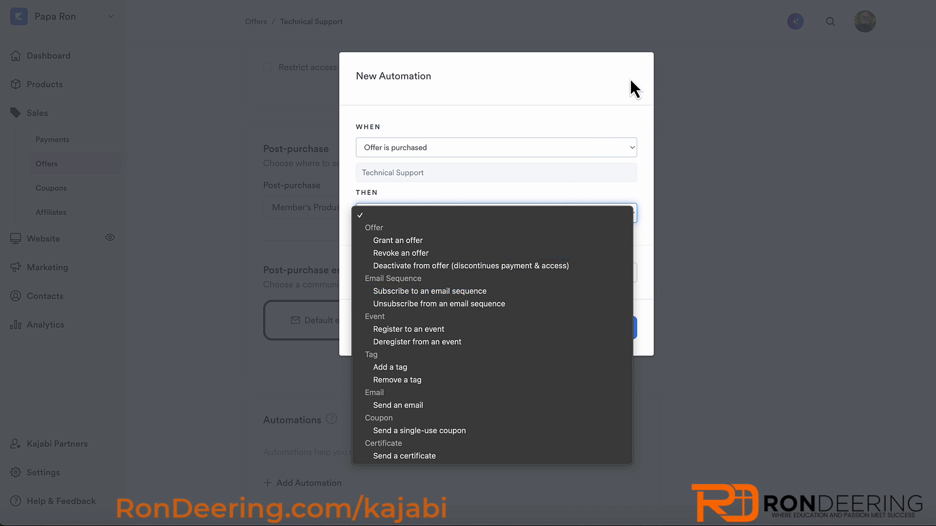
click(662, 155)
click(671, 279)
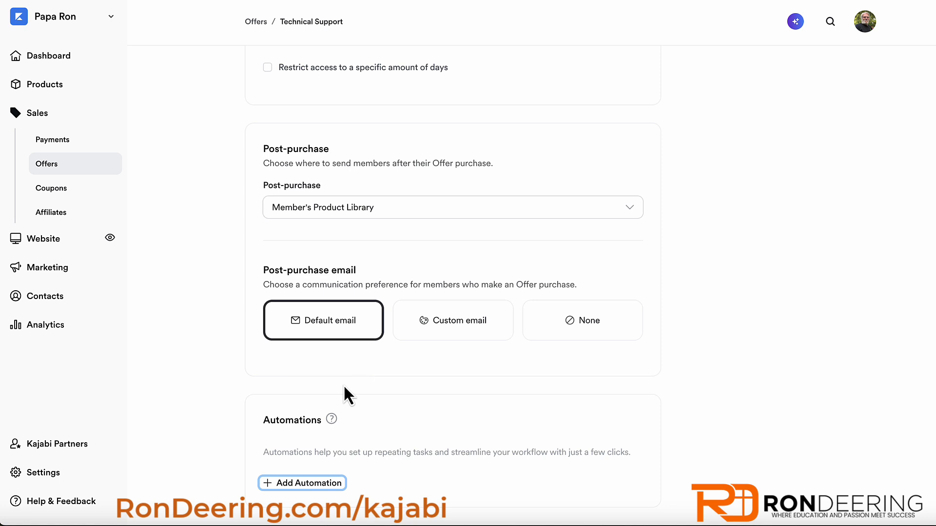
click(285, 482)
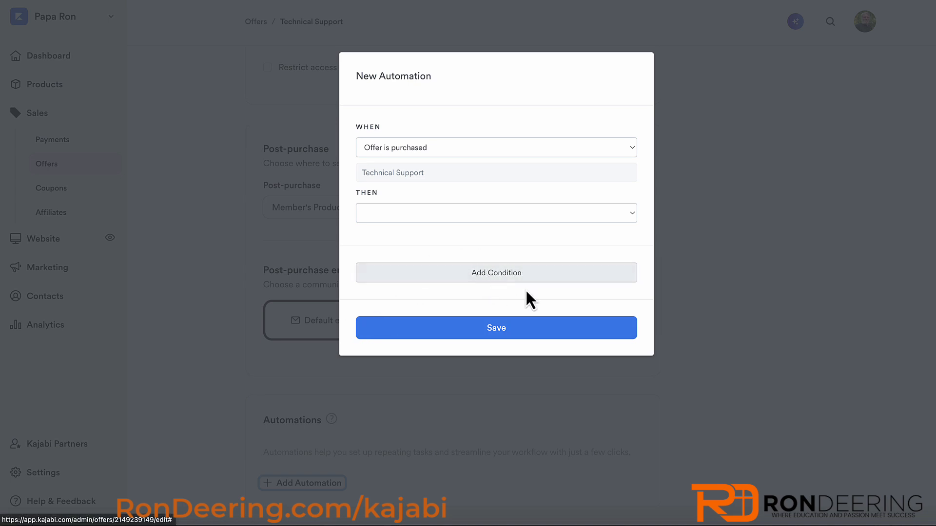
click(699, 323)
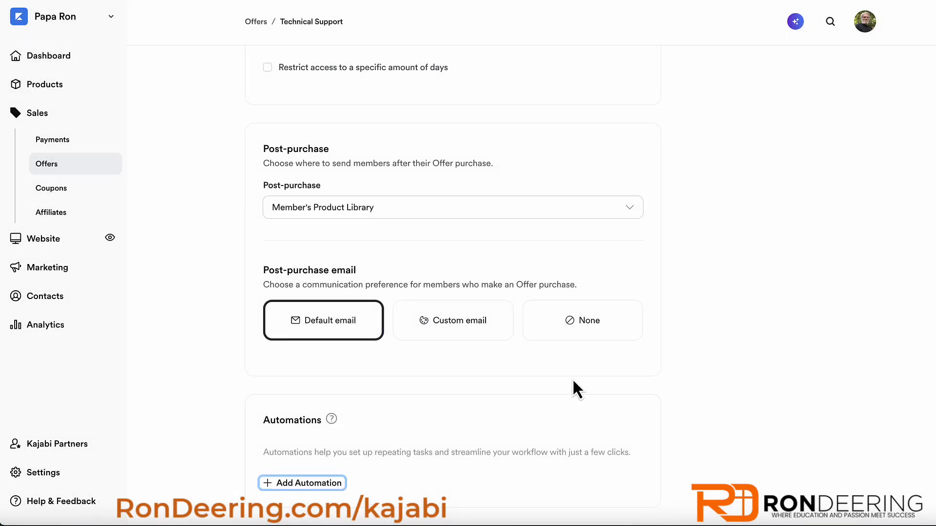
- Recheck the Technical Support offer's details, status and price summary, and open its pricing settings
scroll(573, 383, up, 9)
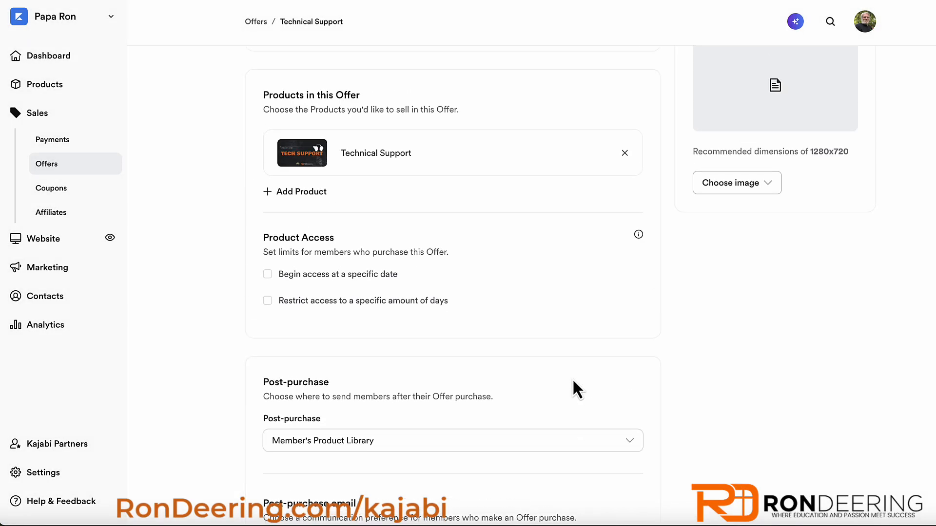
scroll(572, 379, up, 3)
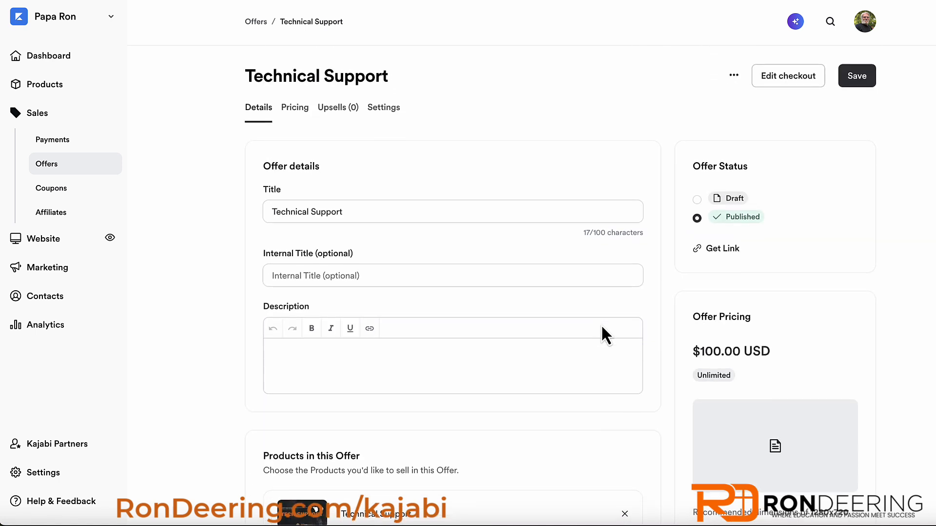
scroll(779, 434, down, 2)
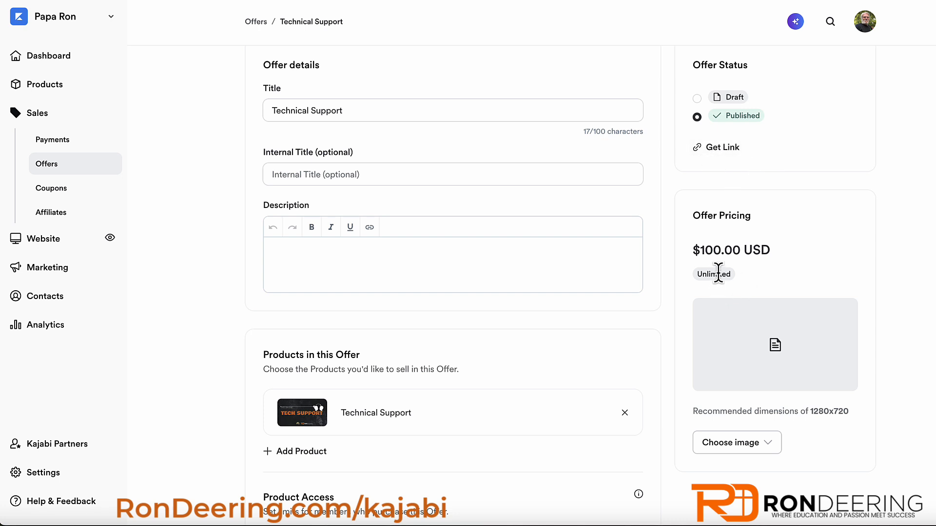
scroll(539, 255, up, 1)
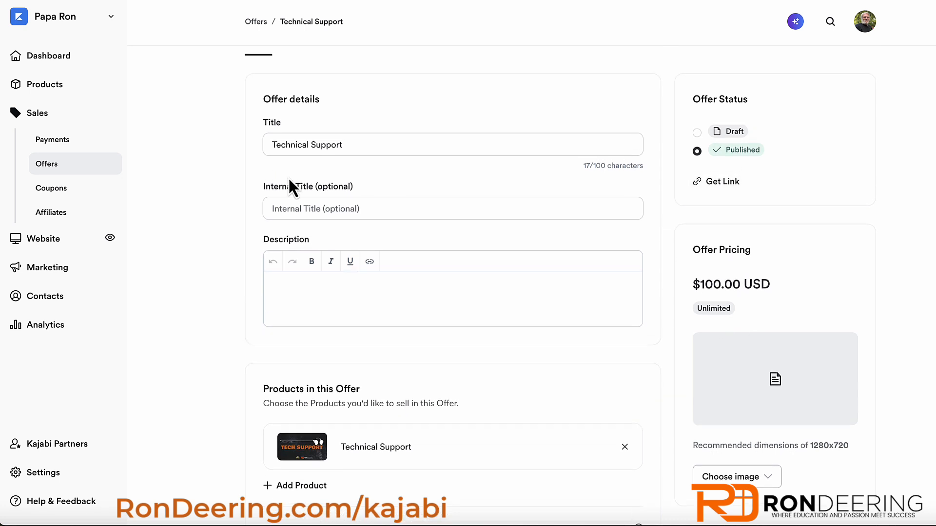
scroll(288, 177, up, 2)
click(296, 109)
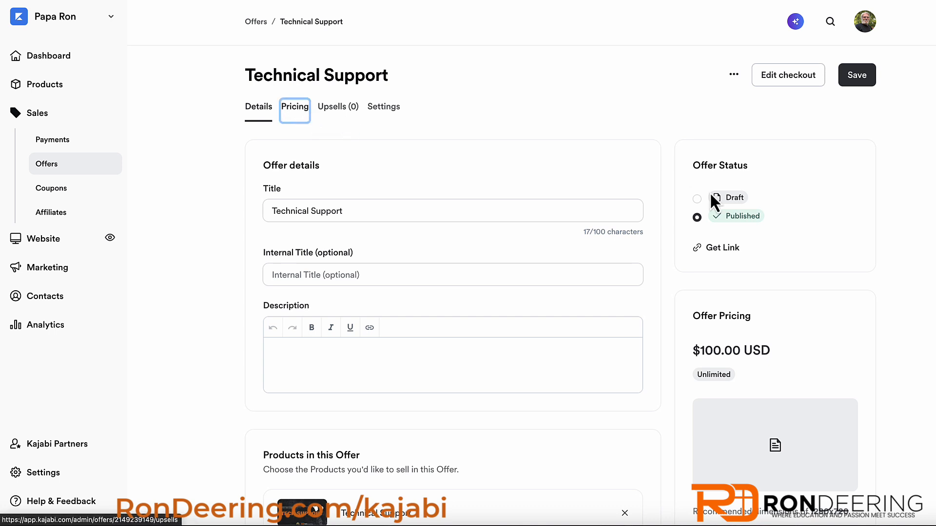
scroll(662, 204, down, 1)
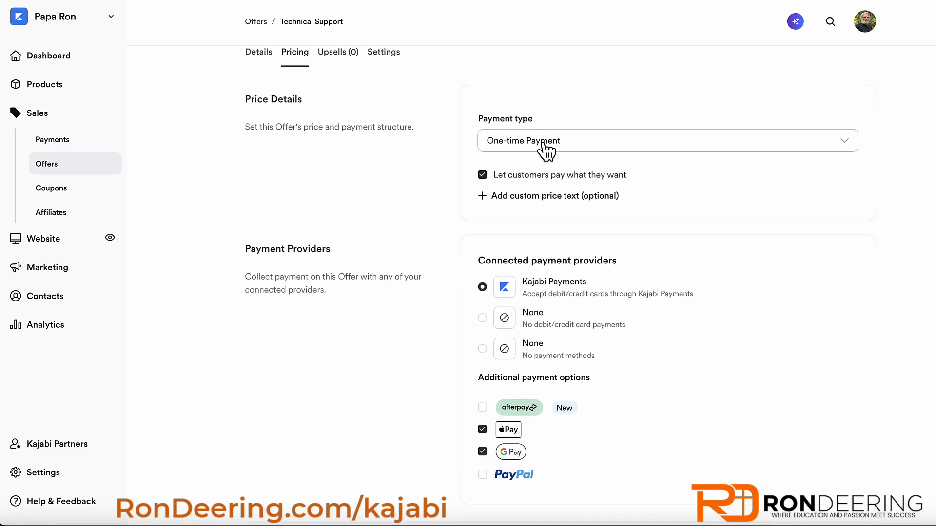
- Check the available payment types for the Technical Support offer, keeping One-time Payment selected
click(527, 155)
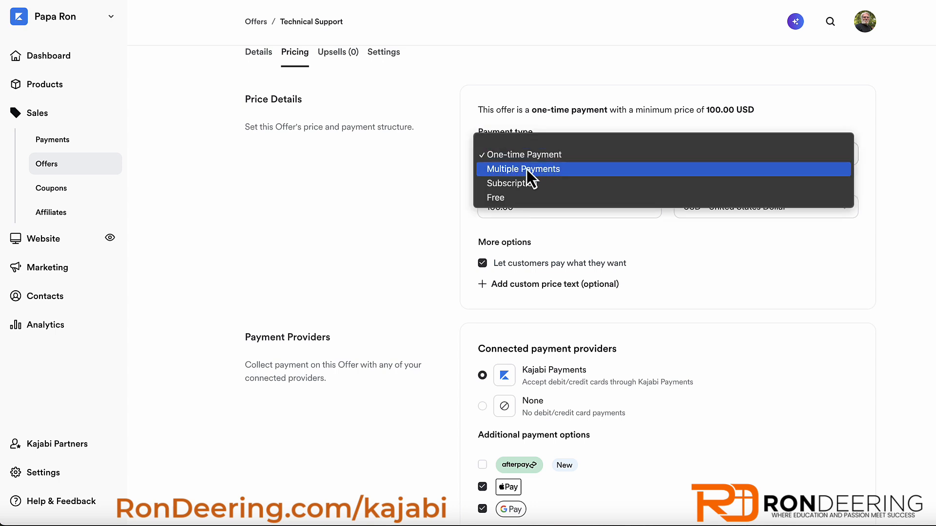
click(867, 217)
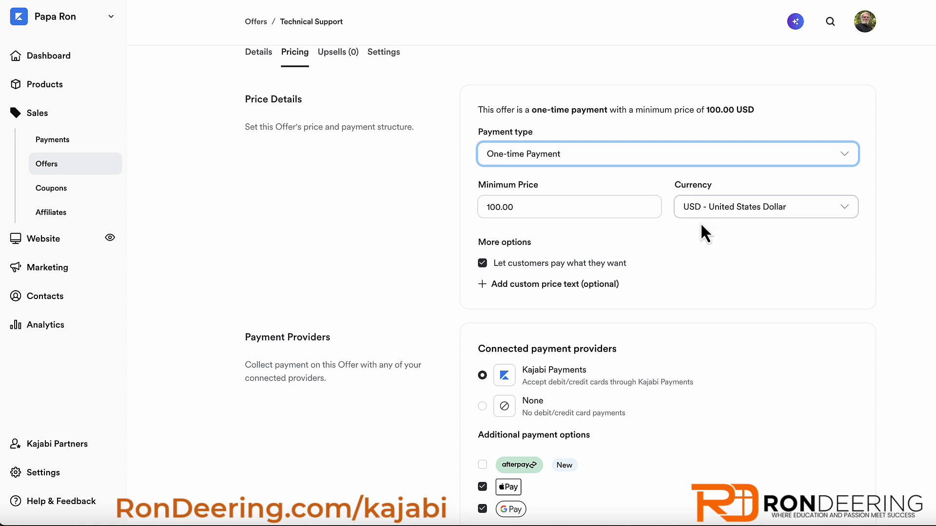
- Add custom price text to the offer, overriding it with "Create Your Account and Purchase Below"
click(483, 285)
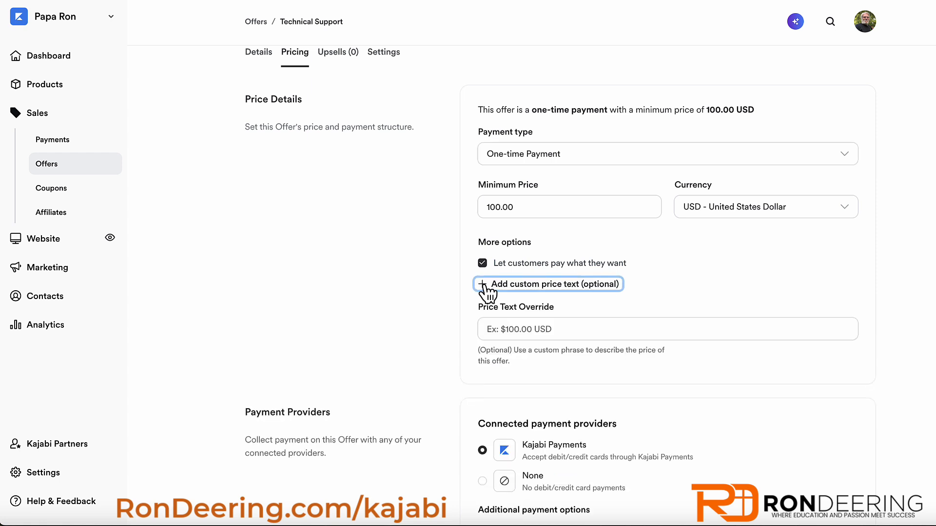
click(567, 329)
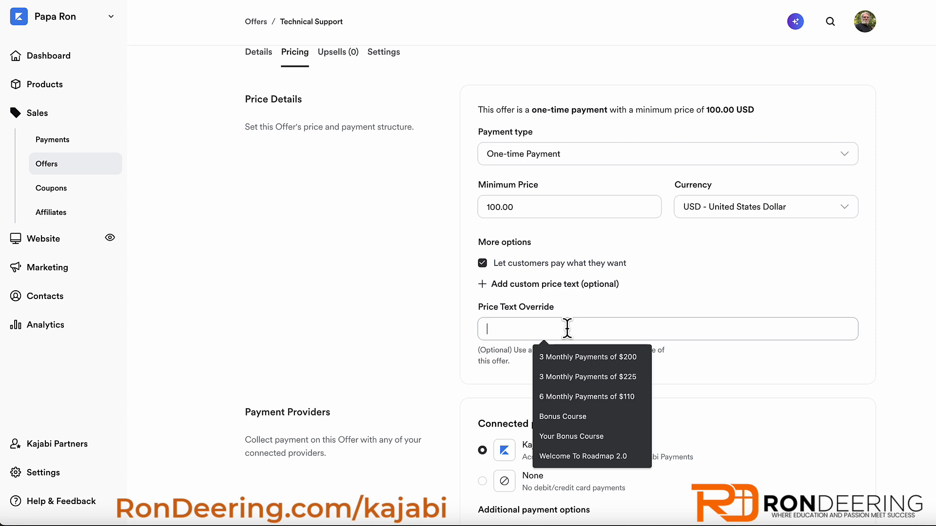
text(Create )
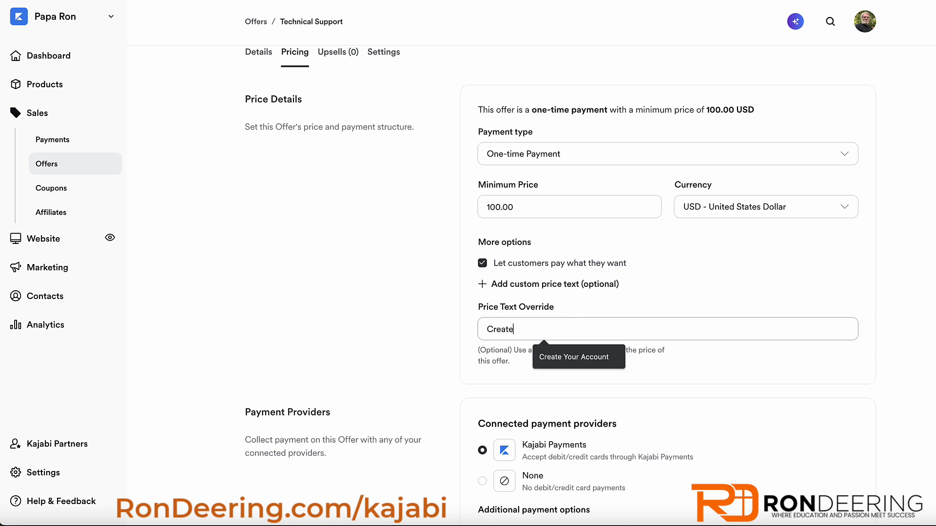
text(You)
text(r Account)
key(BackSpace)
key(BackSpace)
key(BackSpace)
key(BackSpace)
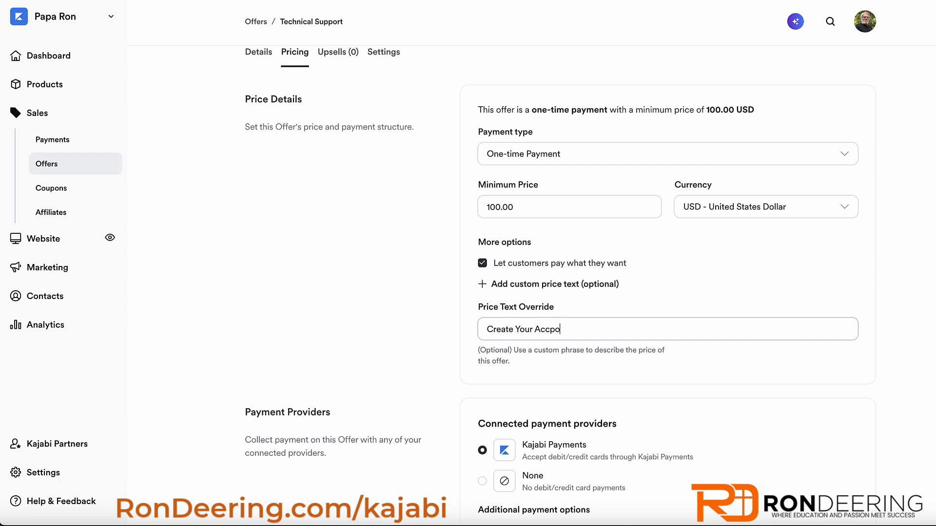
text(ount)
text( and PUr)
text(urchase )
text(Below)
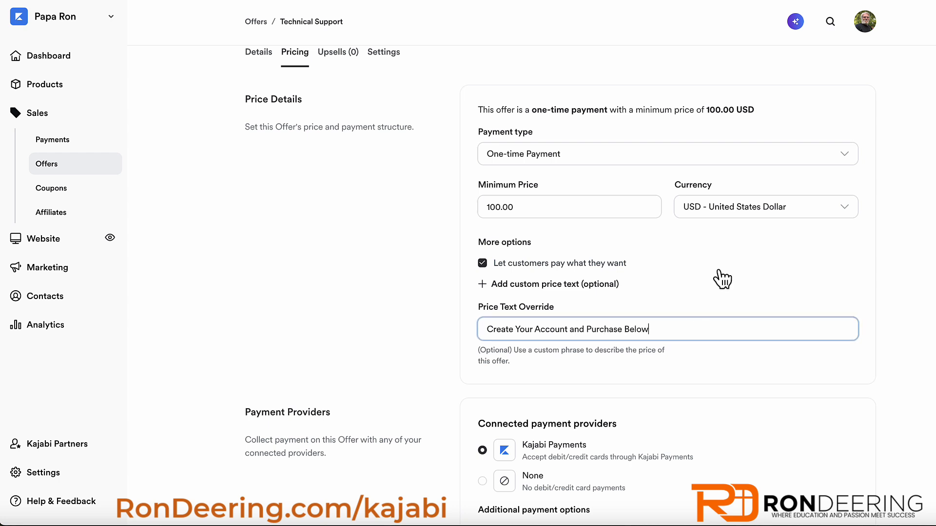
- Try a quantity limit of 3 on the offer, with first the Sold-out Page and then a Landing Page as destination
scroll(708, 276, down, 5)
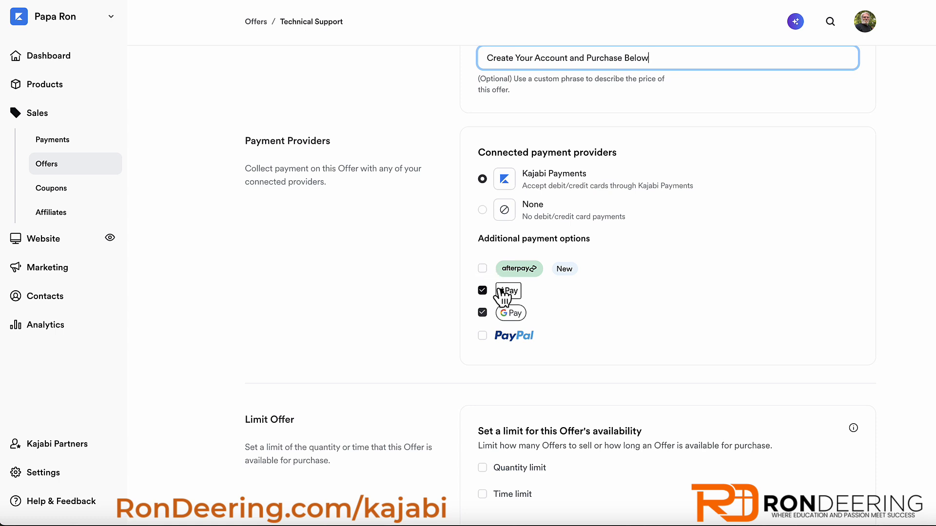
scroll(593, 326, down, 1)
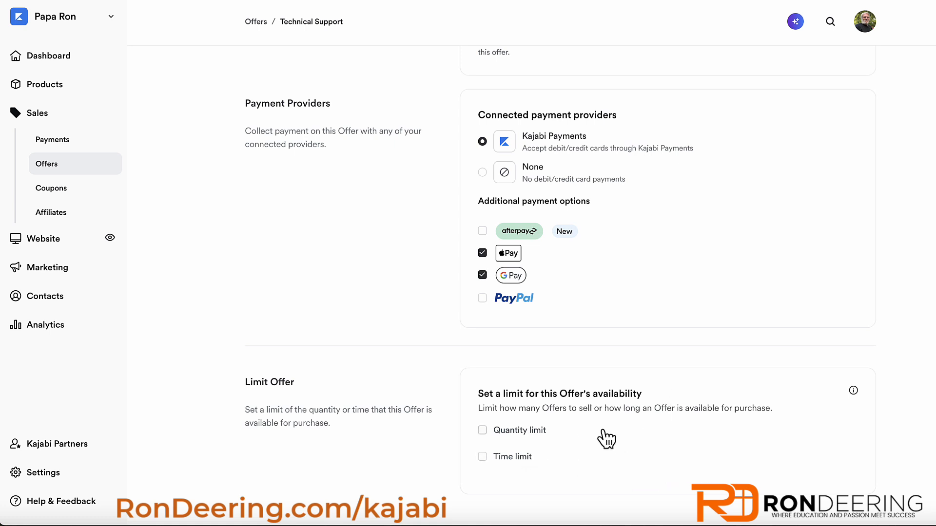
click(482, 430)
scroll(548, 393, down, 3)
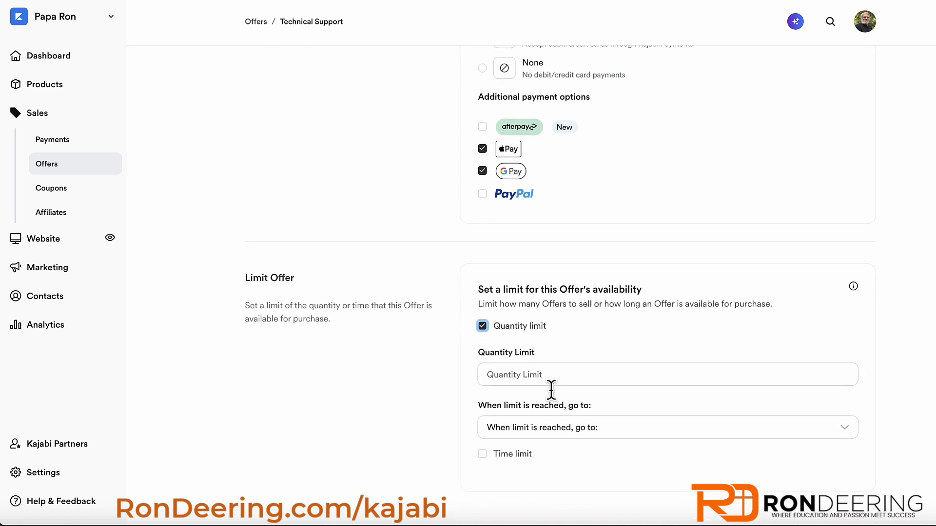
click(505, 377)
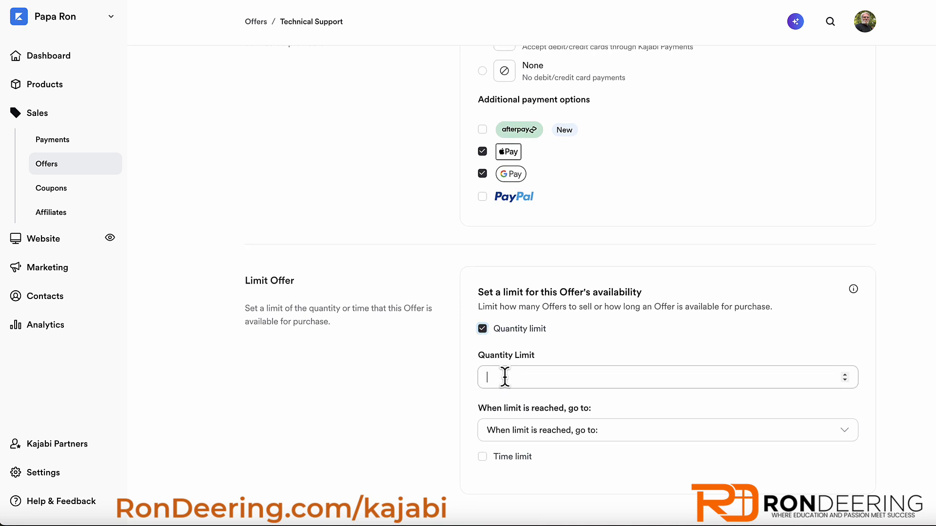
triple_click(844, 375)
click(599, 433)
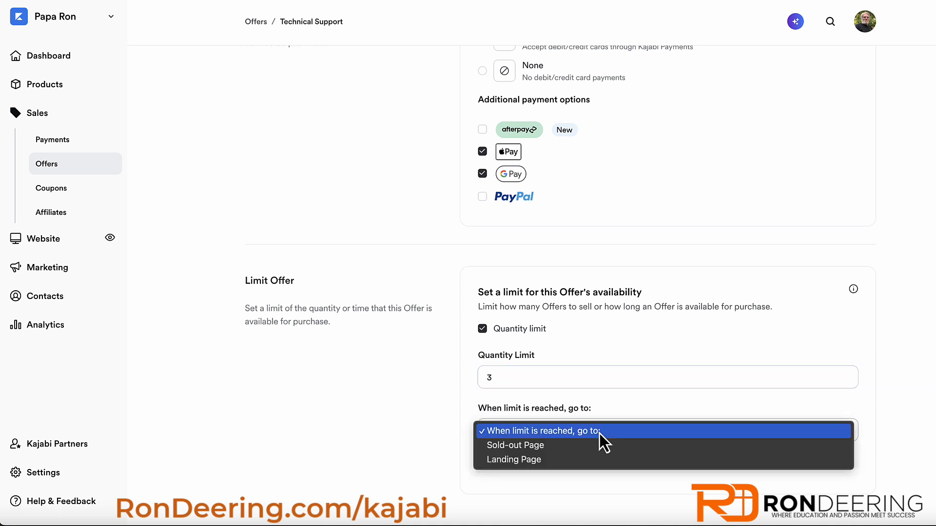
click(571, 447)
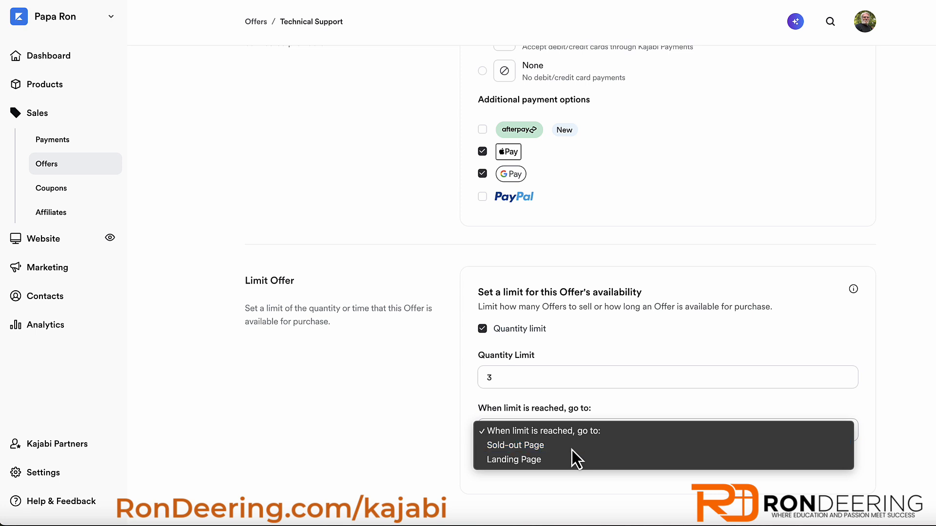
scroll(601, 465, down, 3)
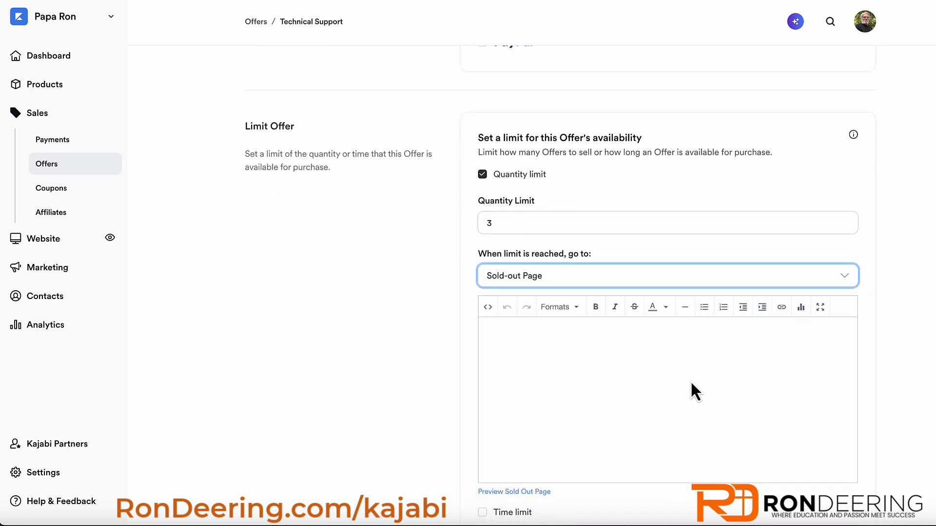
click(549, 273)
click(533, 290)
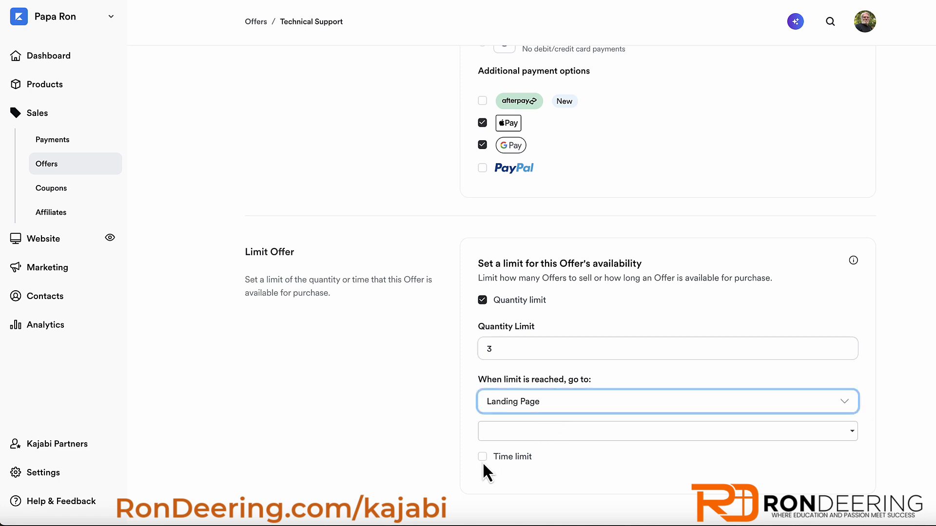
- Enable a time limit, check its destination options, and remove both the time limit and the quantity limit
click(482, 458)
scroll(595, 467, down, 3)
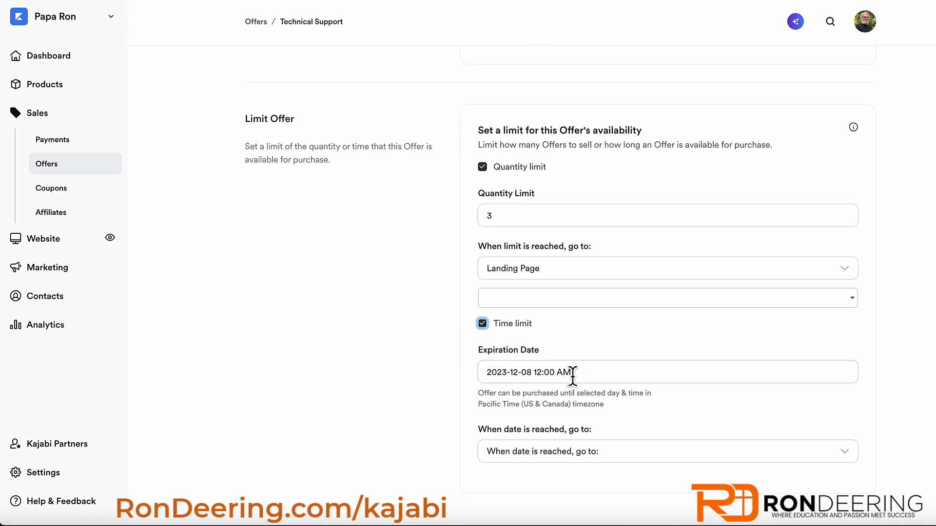
click(577, 455)
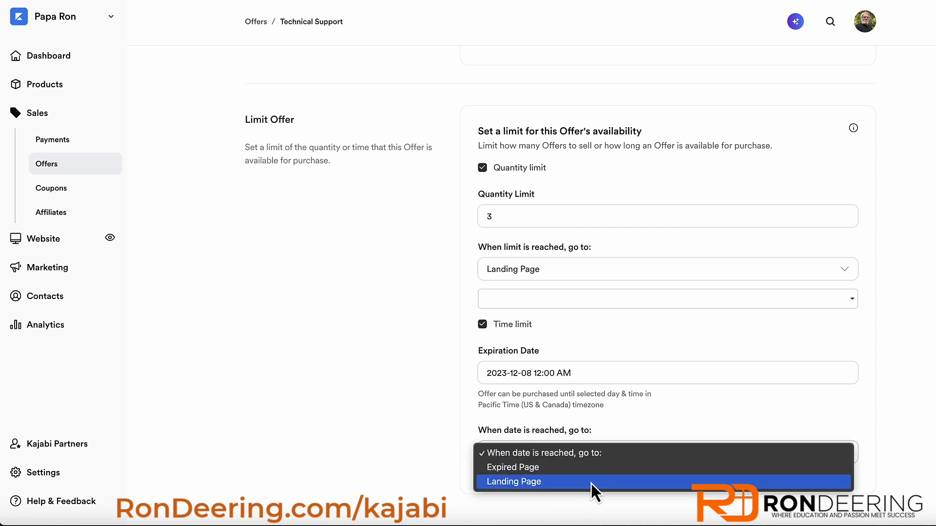
click(895, 421)
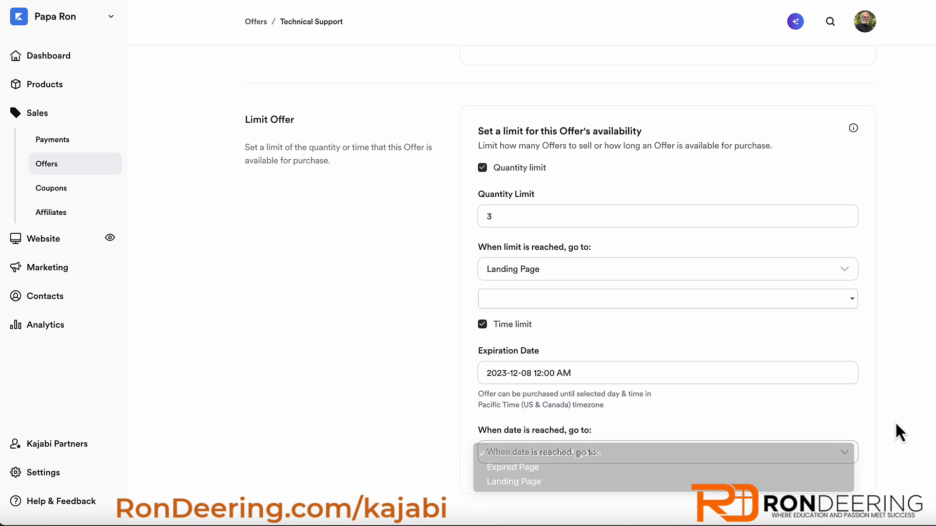
click(482, 325)
click(484, 300)
- Save the Technical Support offer's pricing changes
scroll(663, 305, up, 6)
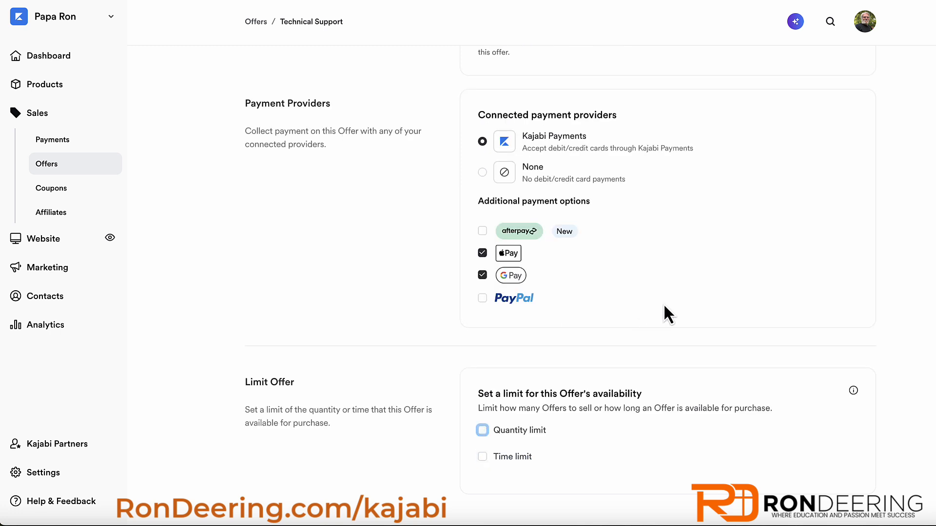
scroll(685, 314, up, 5)
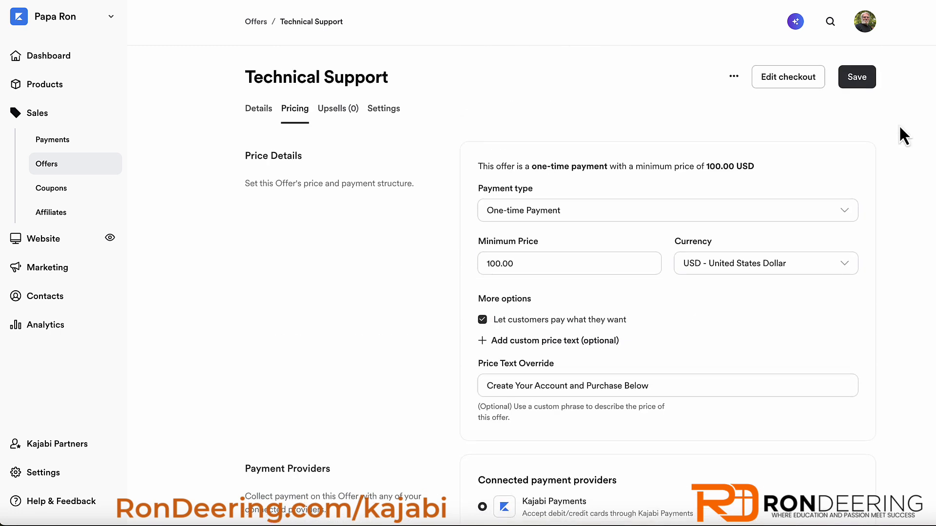
click(858, 83)
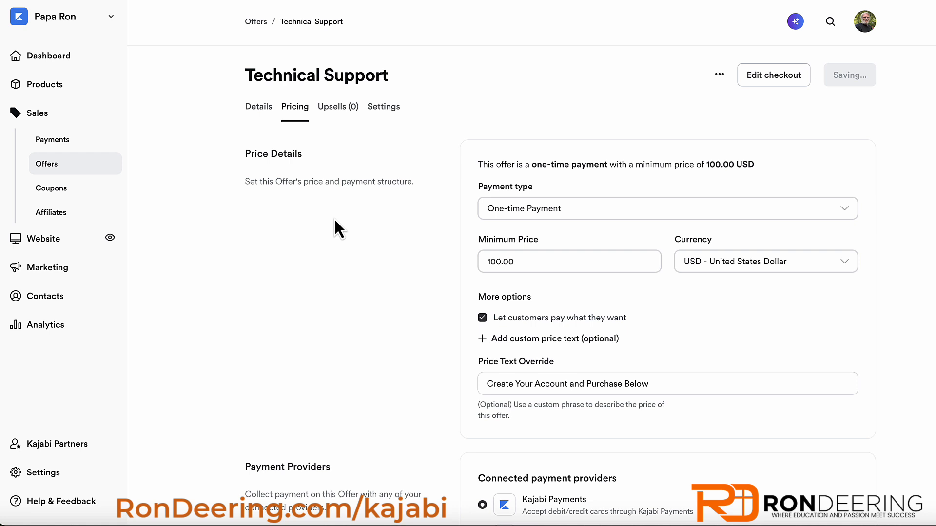
- Review the offer's upsells page and its notification and affiliate commission settings
click(334, 115)
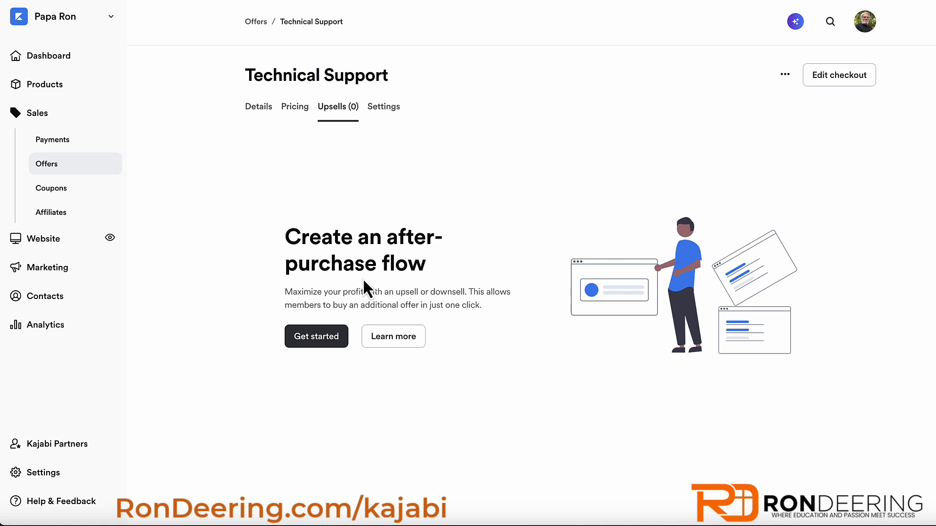
click(388, 115)
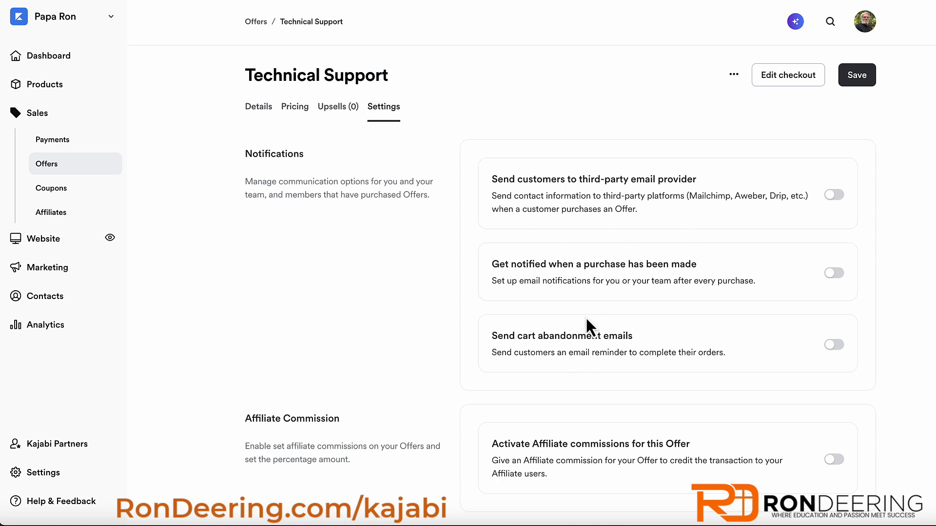
scroll(586, 317, down, 1)
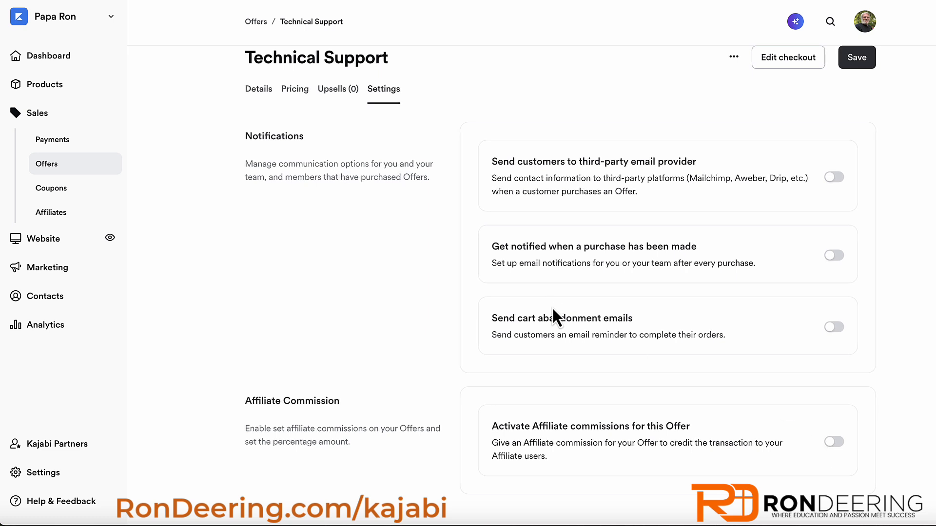
- Turn on notifications for completed purchases and add the recipient's email address
click(834, 255)
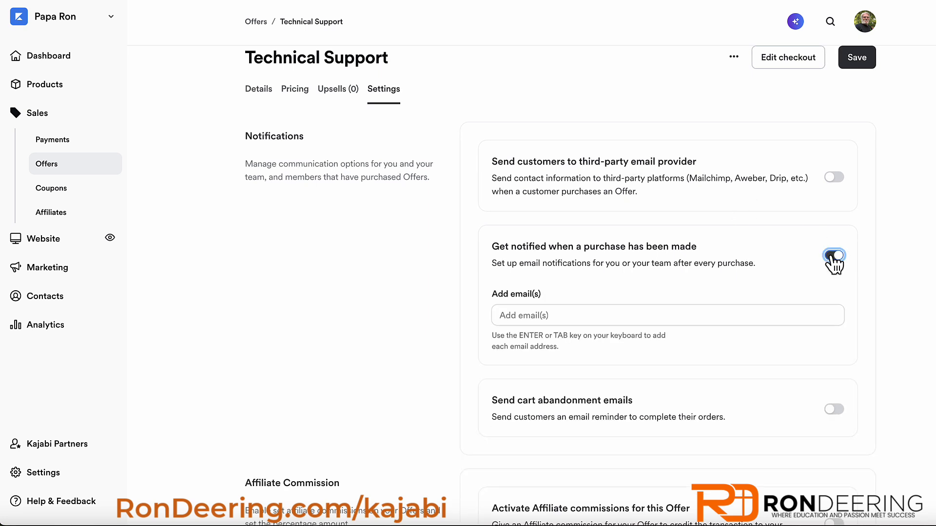
click(557, 313)
click(570, 339)
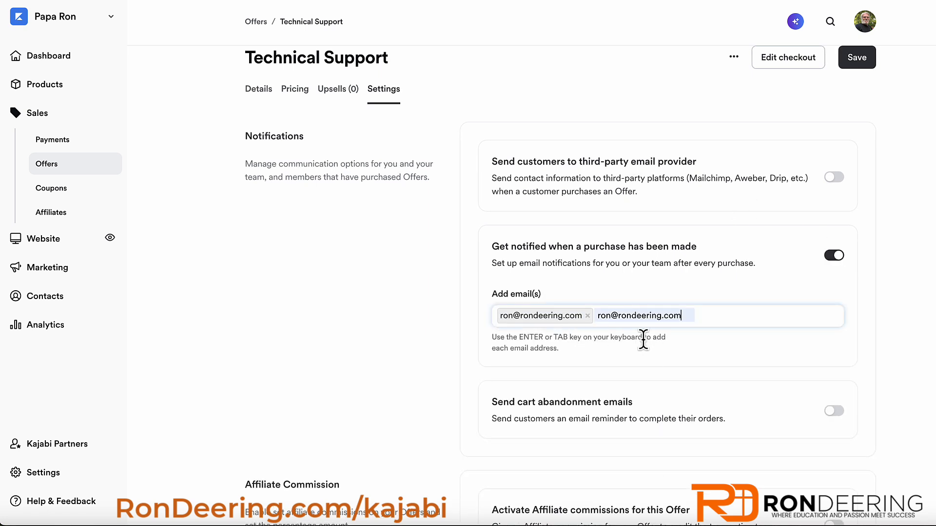
- Turn on cart abandonment emails with a reminder sent 10 hours later, and save the offer settings
click(833, 412)
scroll(669, 383, down, 3)
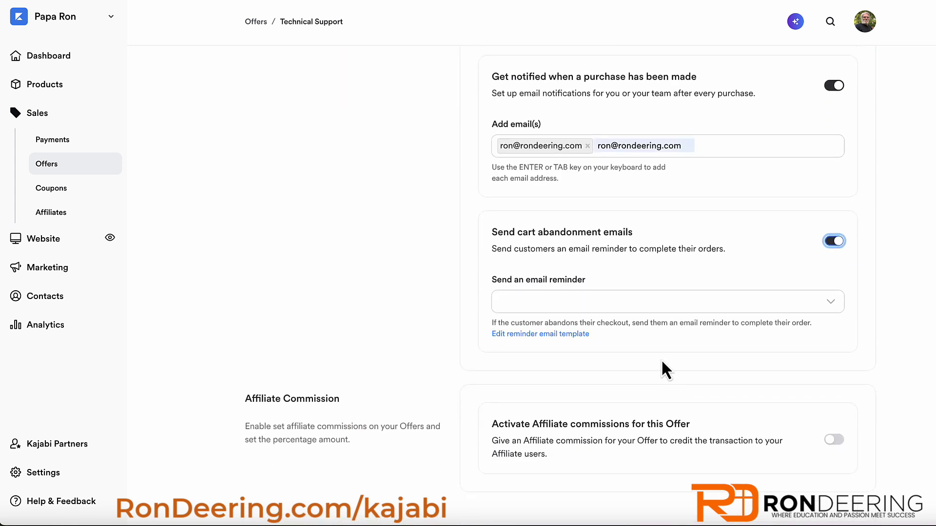
click(590, 303)
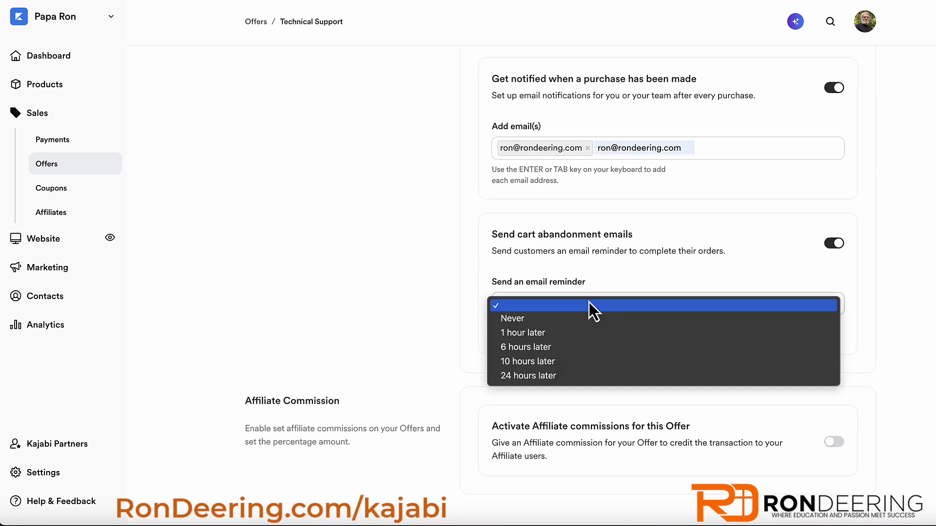
click(541, 361)
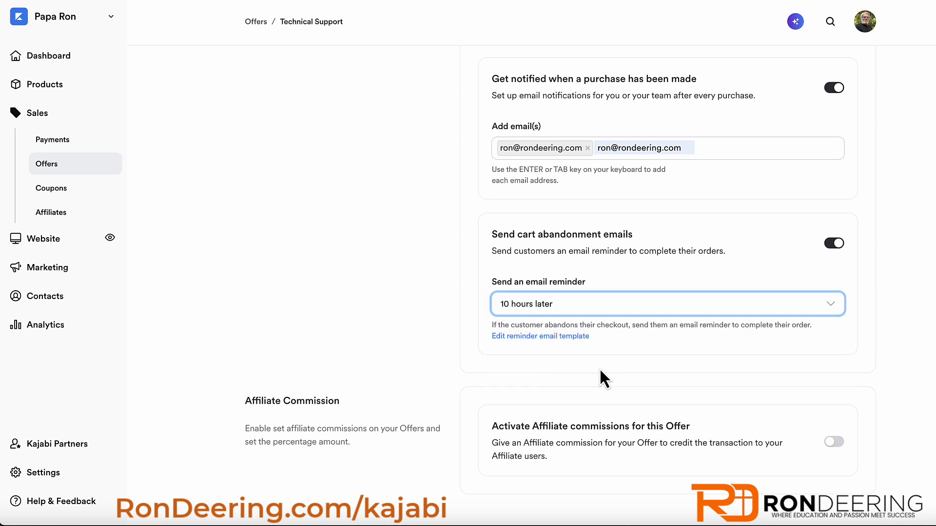
scroll(850, 126, up, 4)
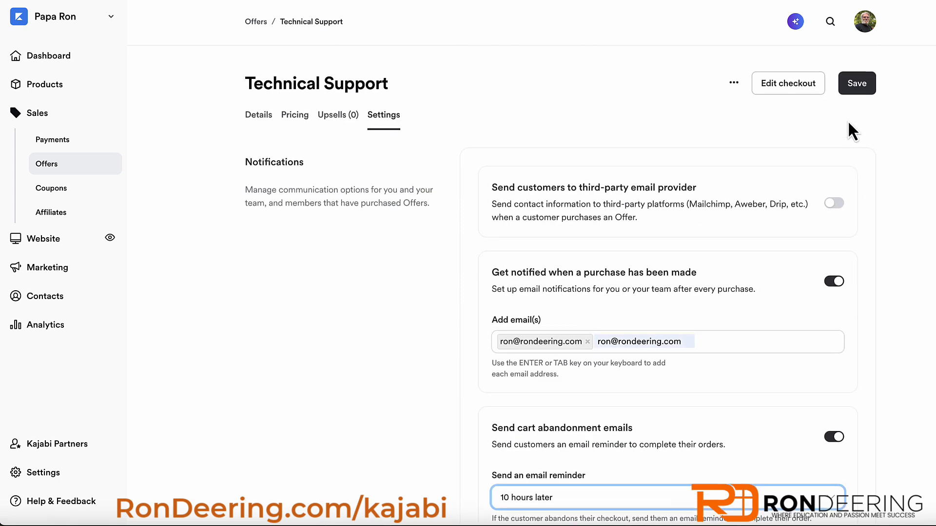
click(850, 80)
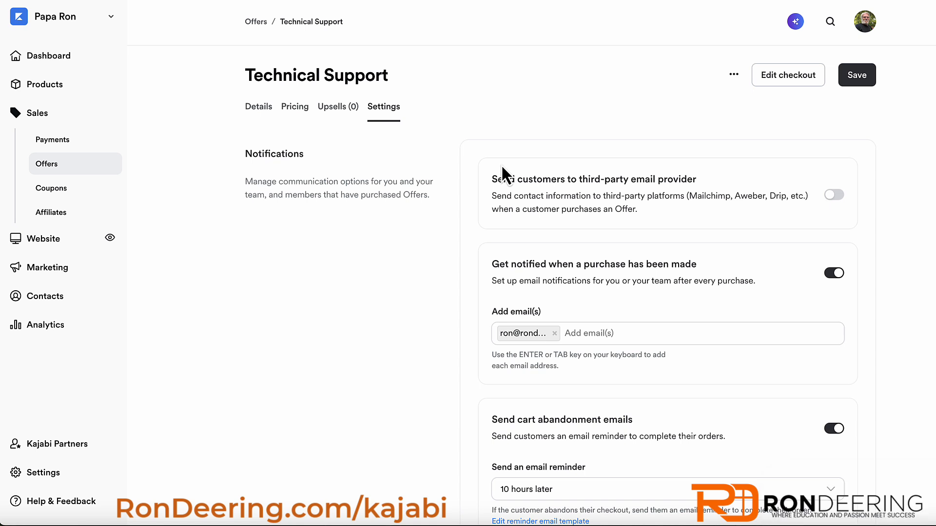
- Open the Technical Support offer's checkout for editing and enter 150 as the name-your-price amount
scroll(685, 278, down, 4)
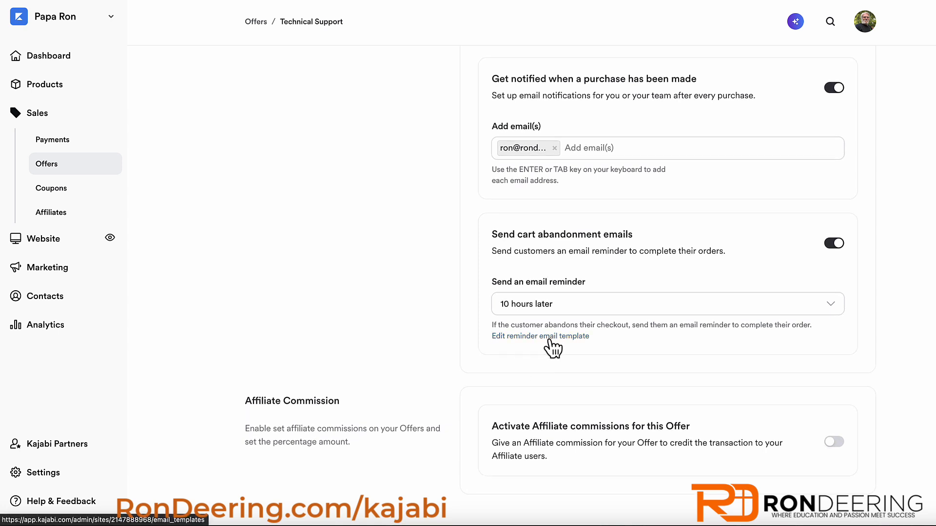
scroll(551, 347, up, 4)
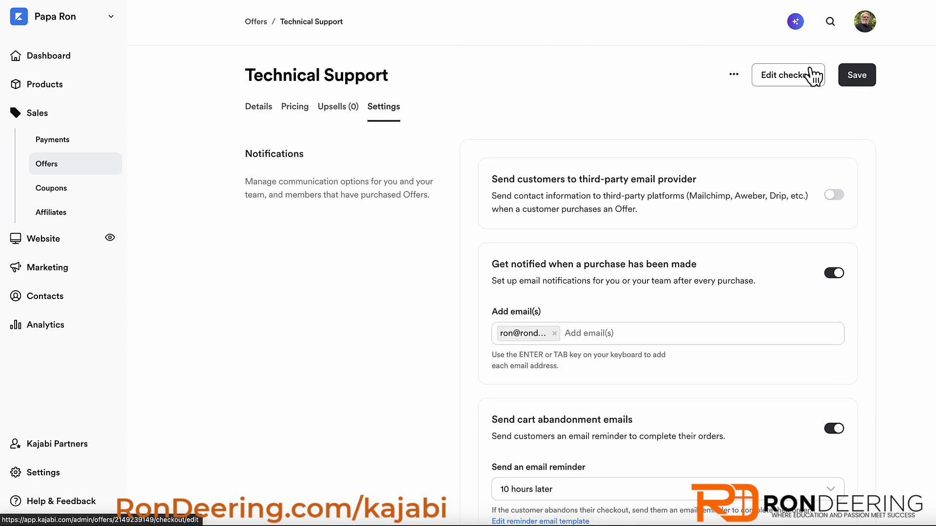
click(783, 80)
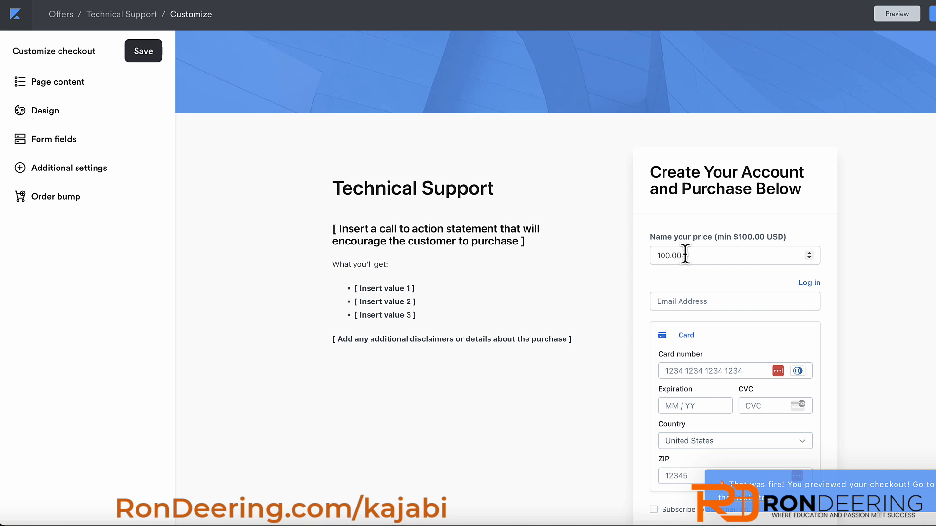
drag(681, 255, 625, 258)
text(150)
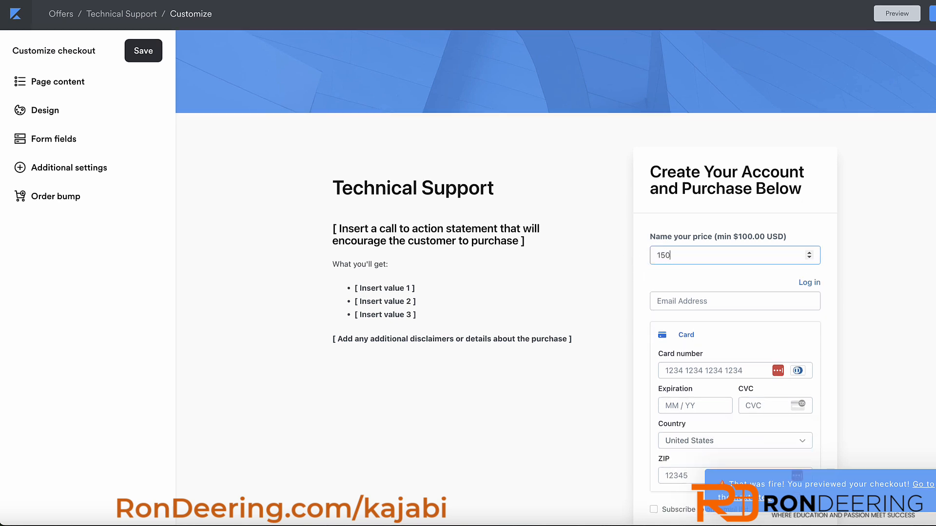
- Examine the checkout form's email, card and subscription fields down to the purchase button
click(666, 280)
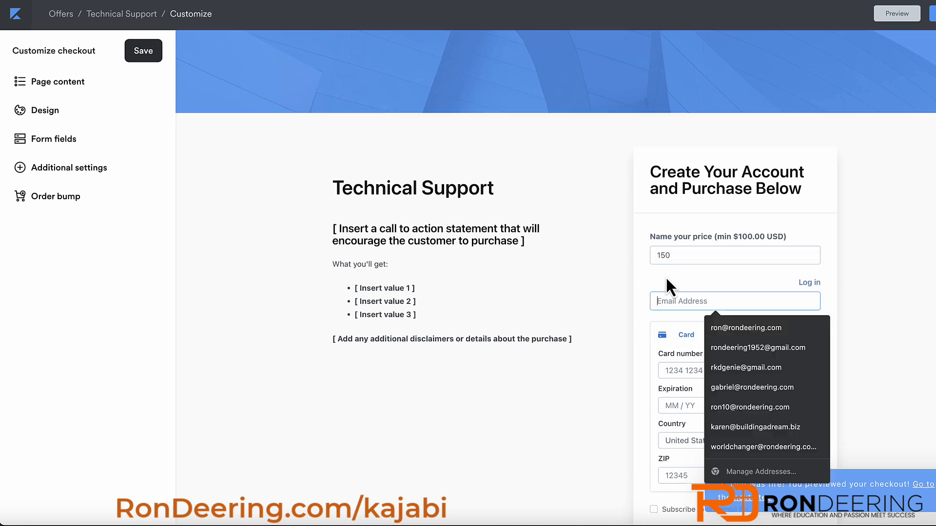
click(889, 299)
scroll(890, 300, down, 2)
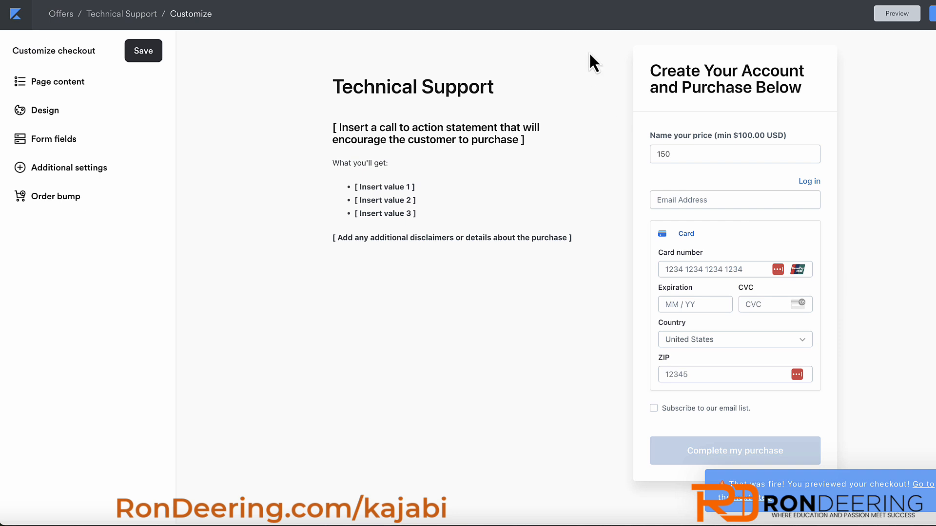
click(493, 0)
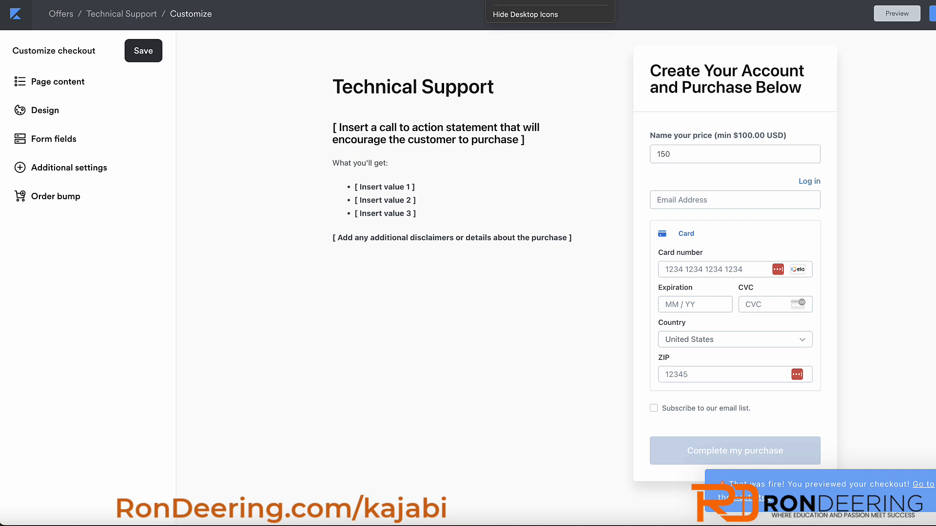
click(524, 14)
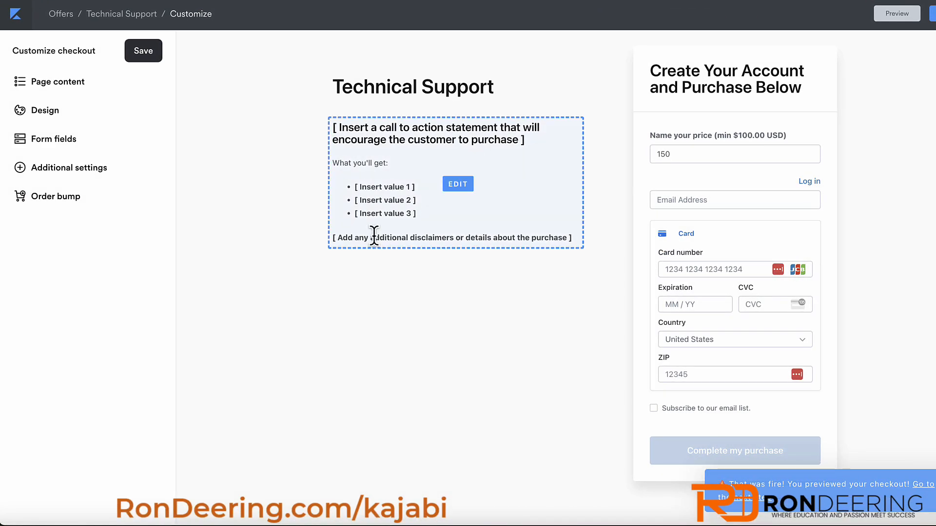
- Review the checkout's page content settings for the offer title, description and video
click(406, 143)
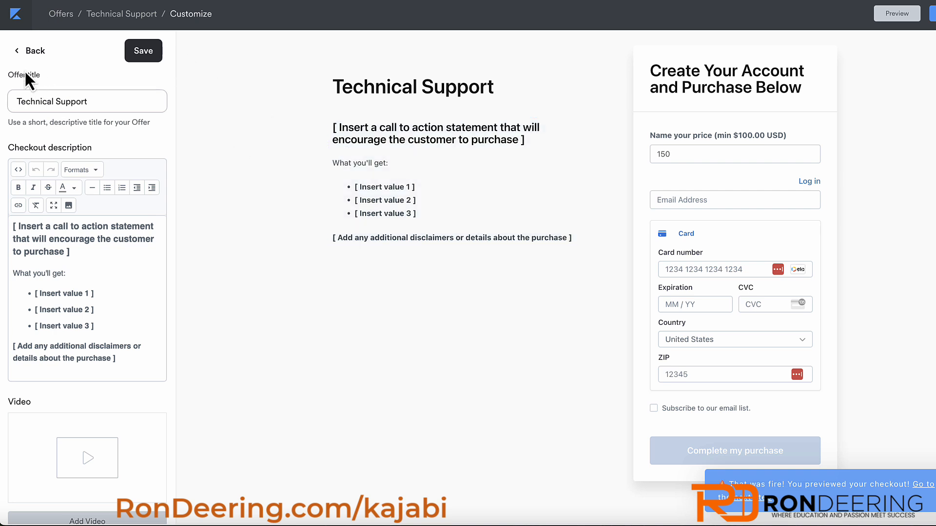
click(30, 52)
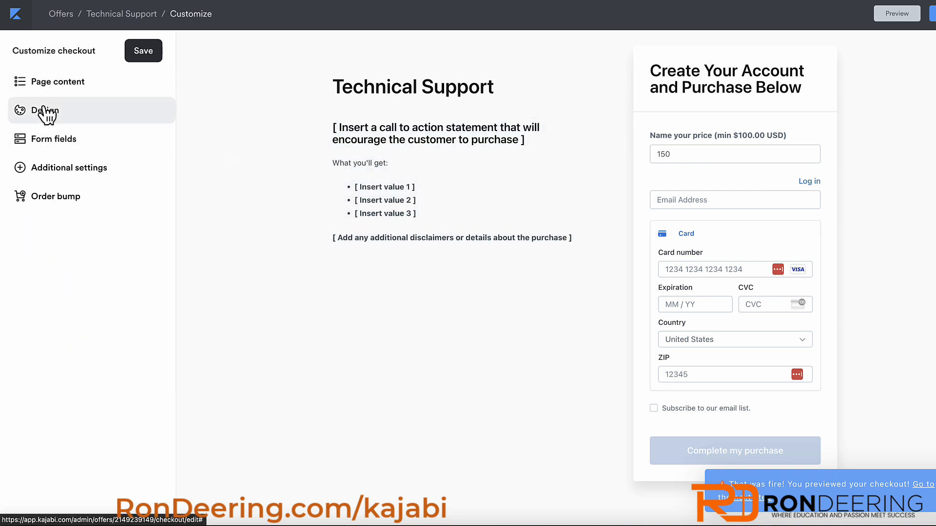
click(62, 85)
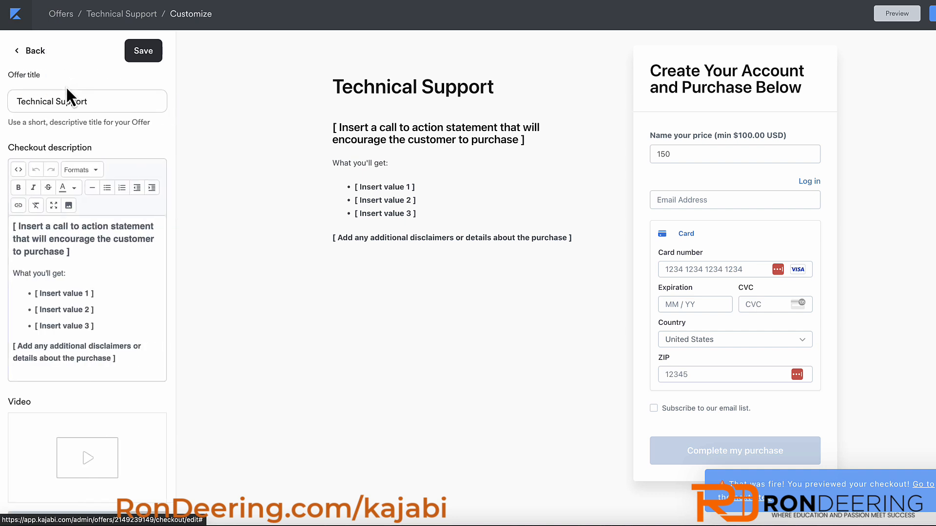
click(30, 50)
- Set the checkout's action button color to red, clear the button text and save the design
click(35, 117)
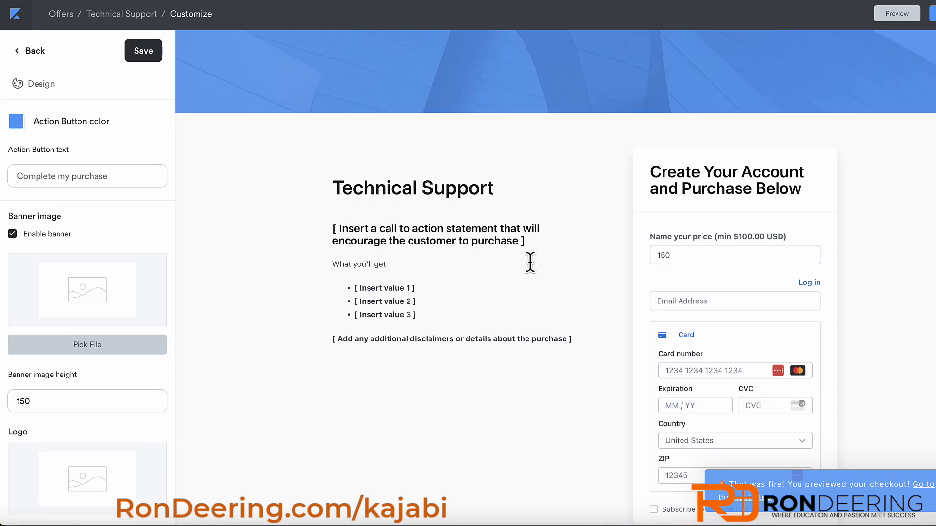
scroll(605, 424, down, 2)
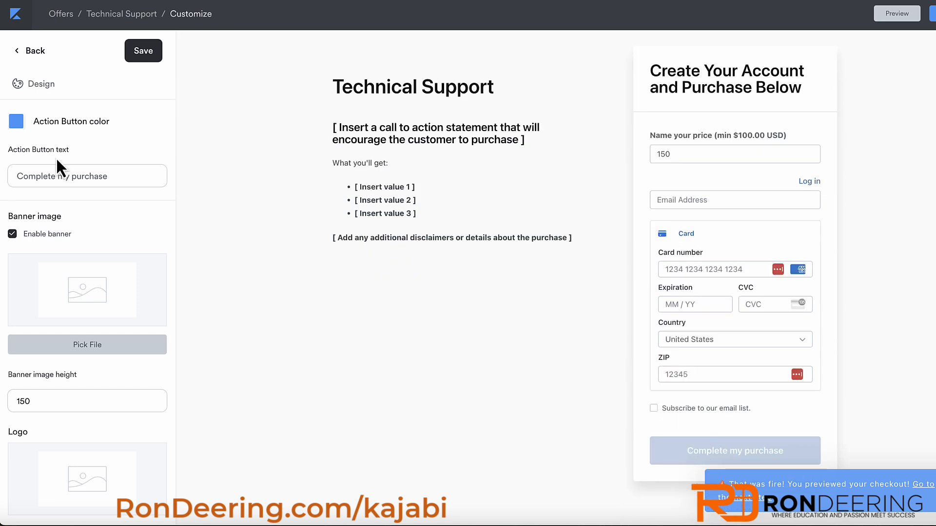
click(14, 121)
click(69, 190)
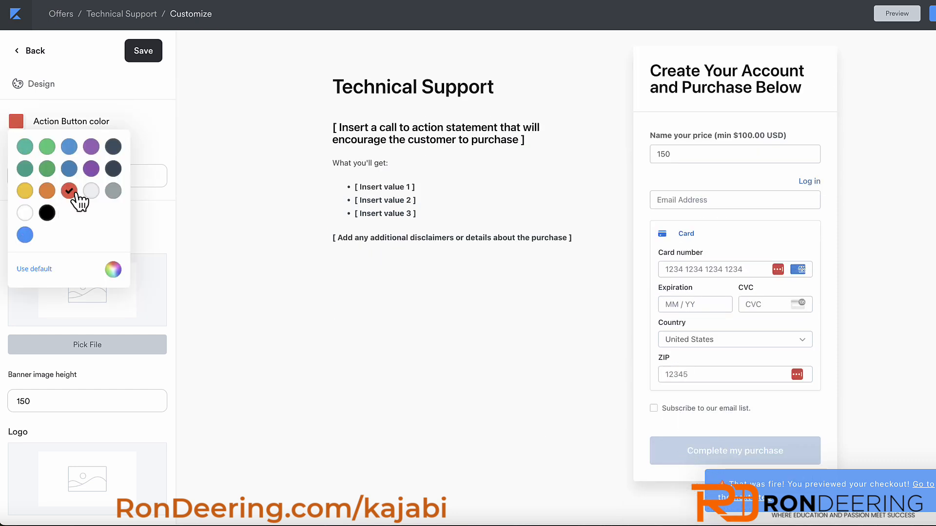
click(151, 151)
click(156, 168)
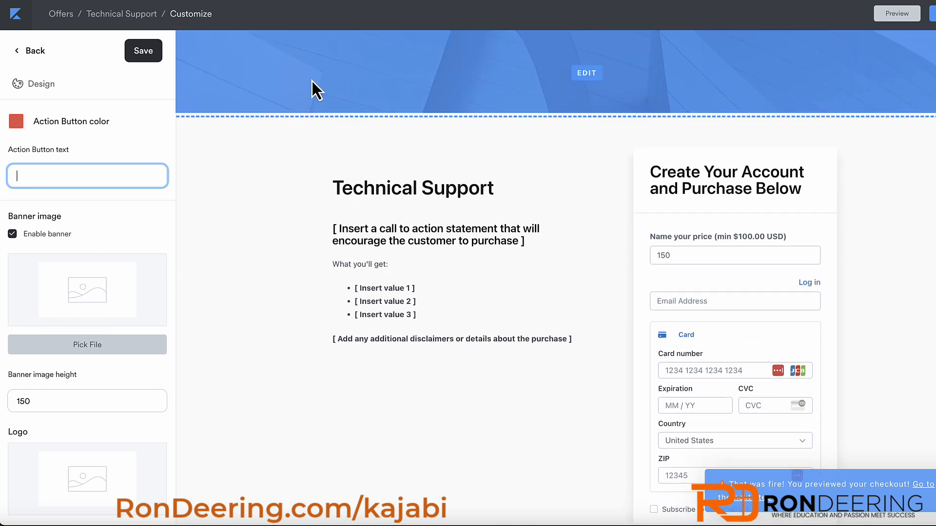
scroll(54, 380, down, 2)
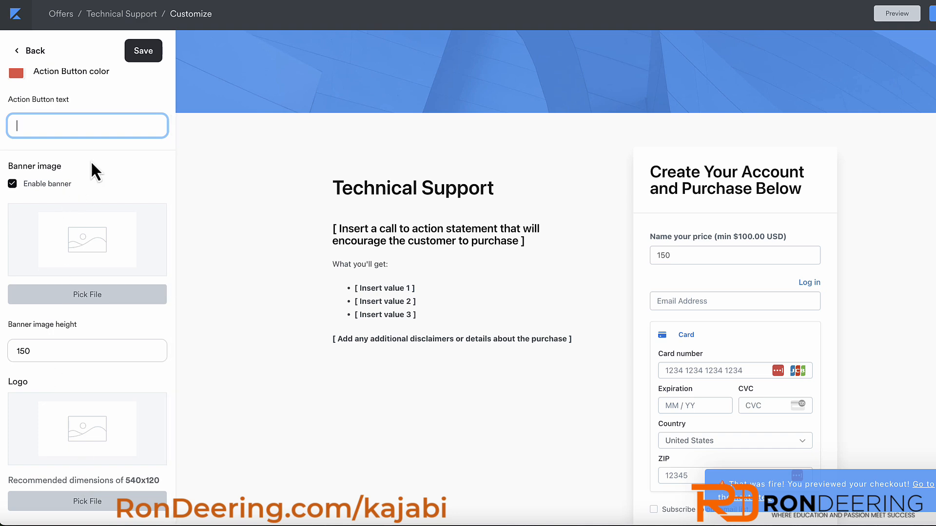
click(142, 53)
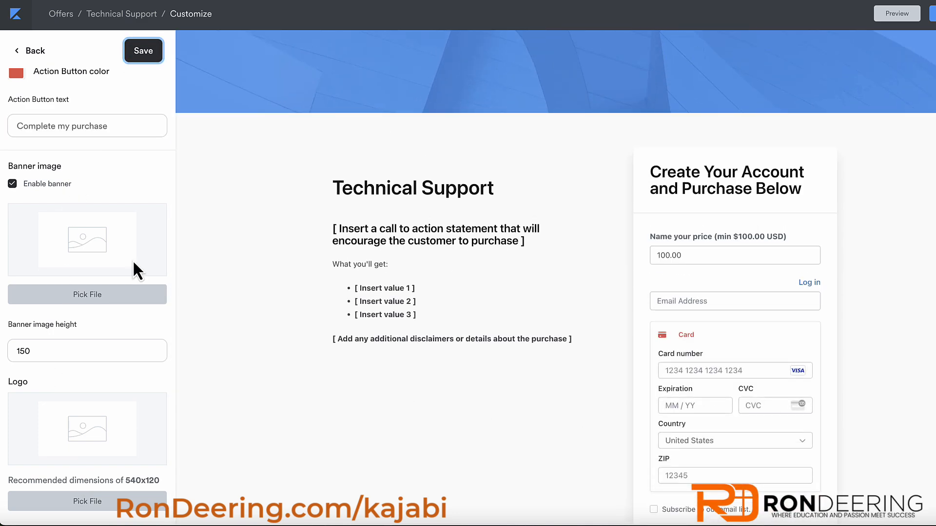
- Make the checkout form collect the buyer's name and phone number, and save the form fields
click(19, 54)
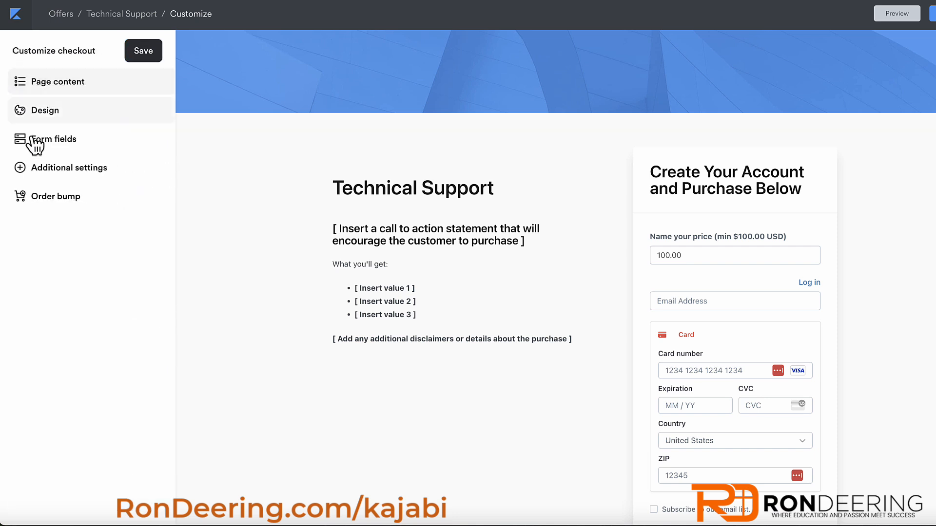
click(43, 142)
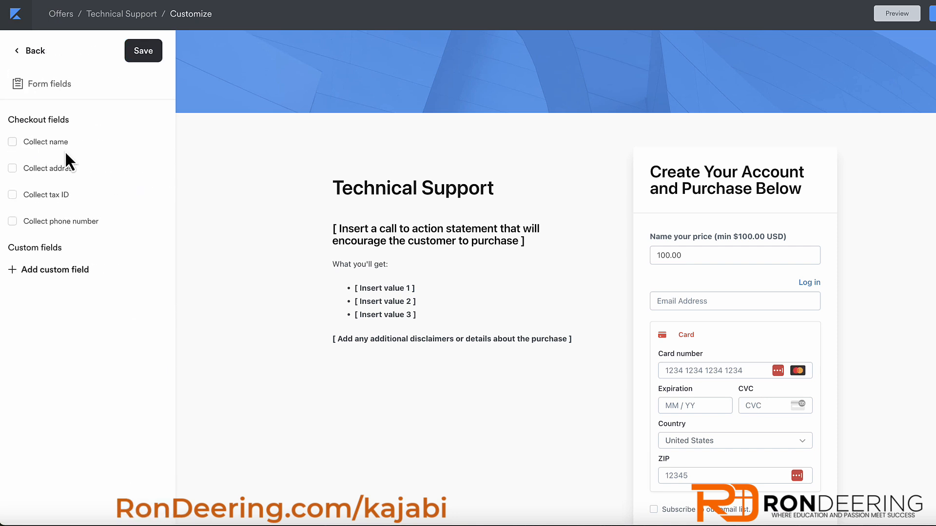
click(12, 146)
click(13, 221)
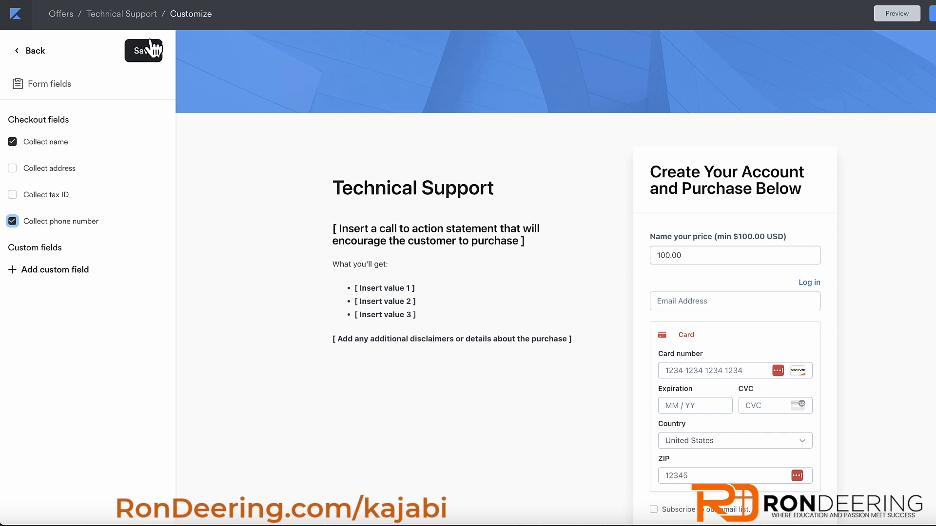
click(142, 52)
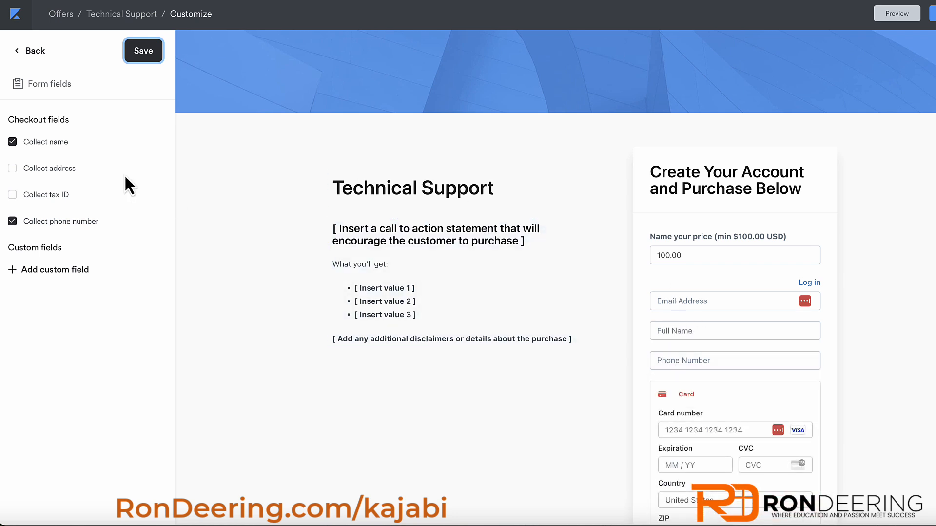
- Require returning members to log in, collect new member passwords at checkout, and save the additional settings
click(20, 58)
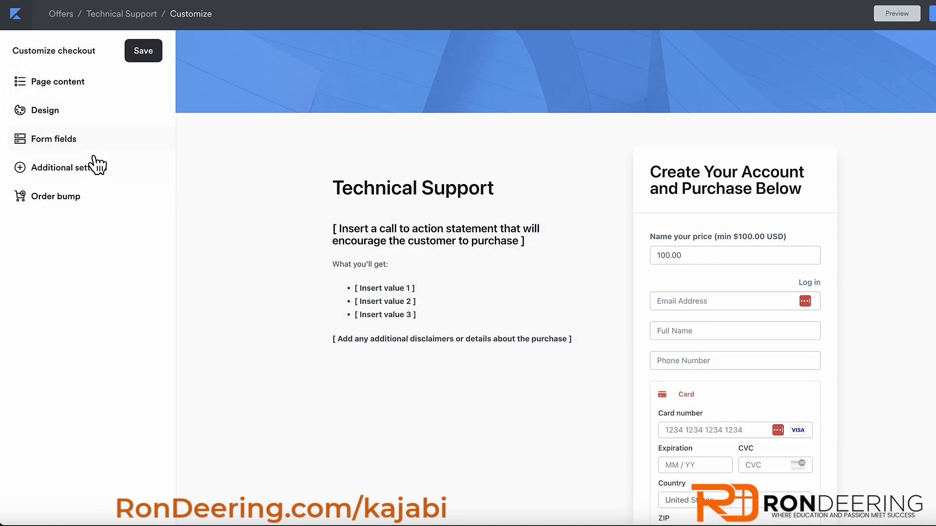
click(44, 168)
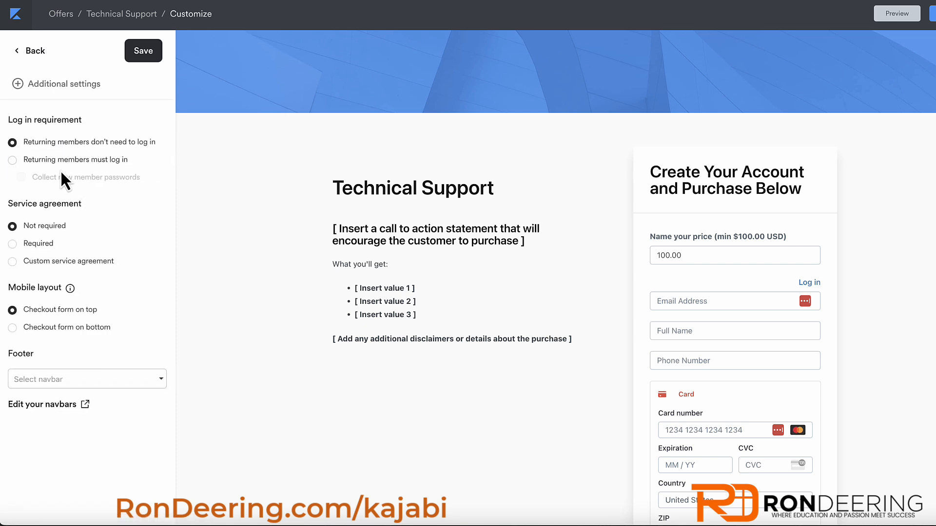
click(13, 160)
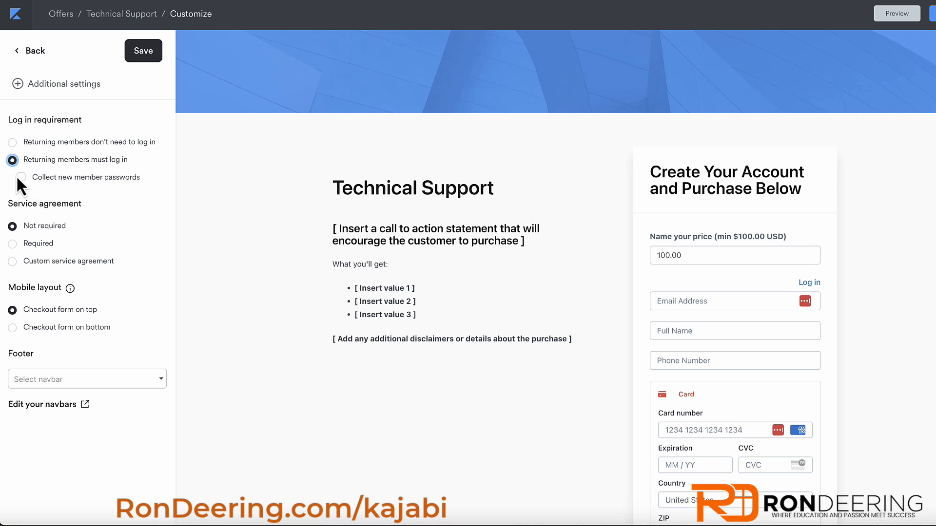
click(36, 181)
click(139, 50)
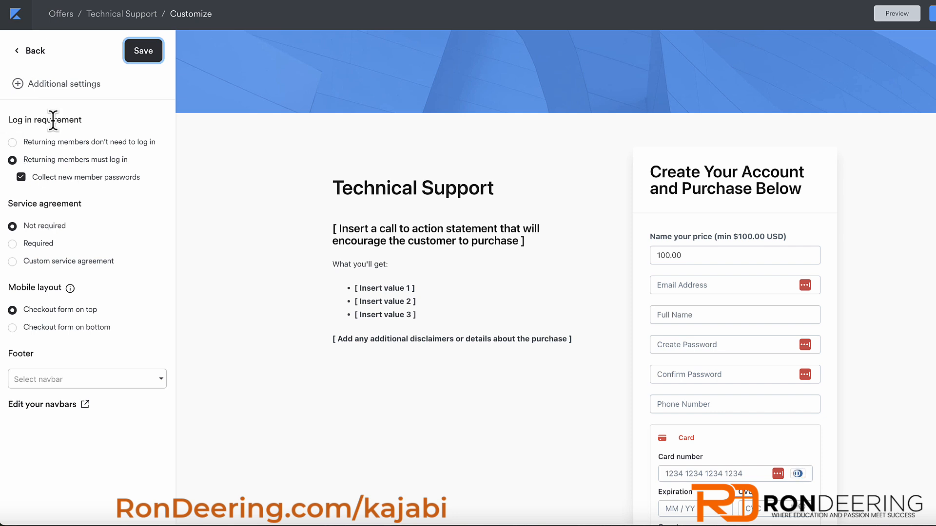
- Add Ghost Offer as the checkout's order bump with the text "get this free offer today" and save
click(20, 52)
click(54, 200)
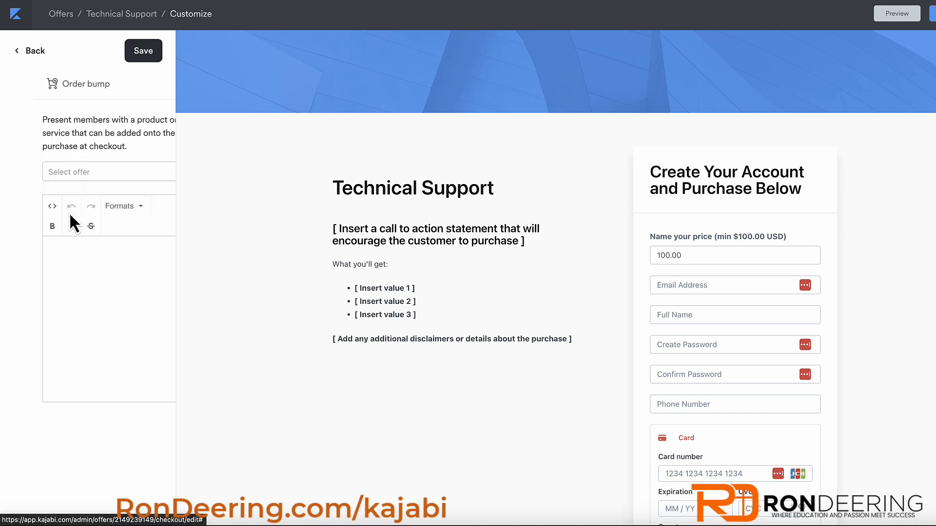
click(70, 175)
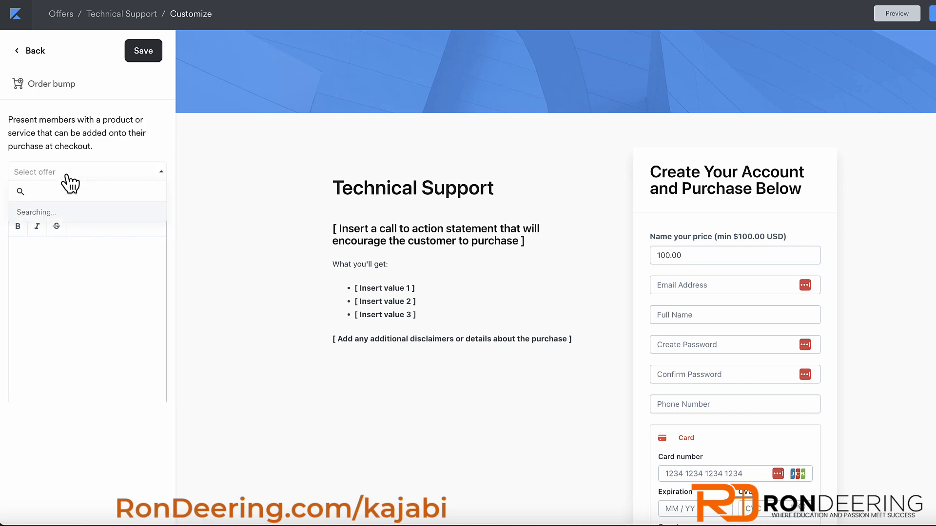
click(40, 214)
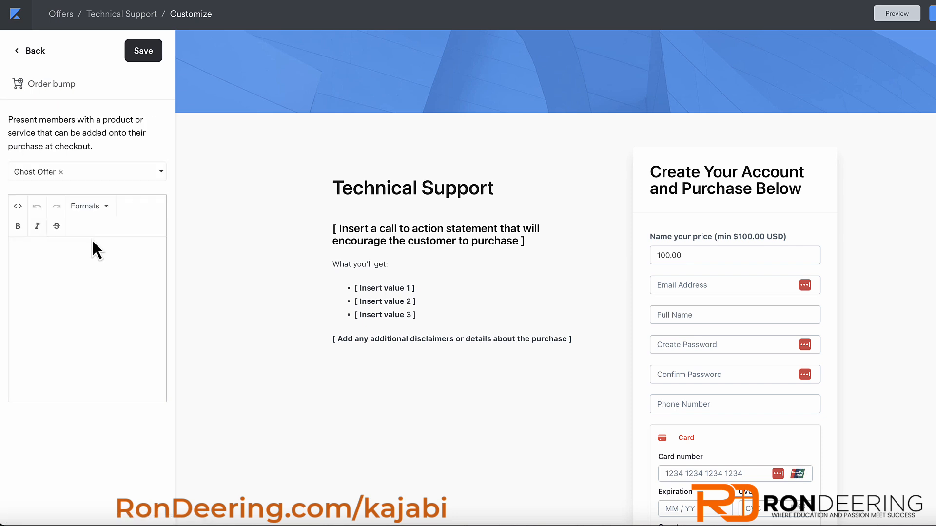
click(59, 255)
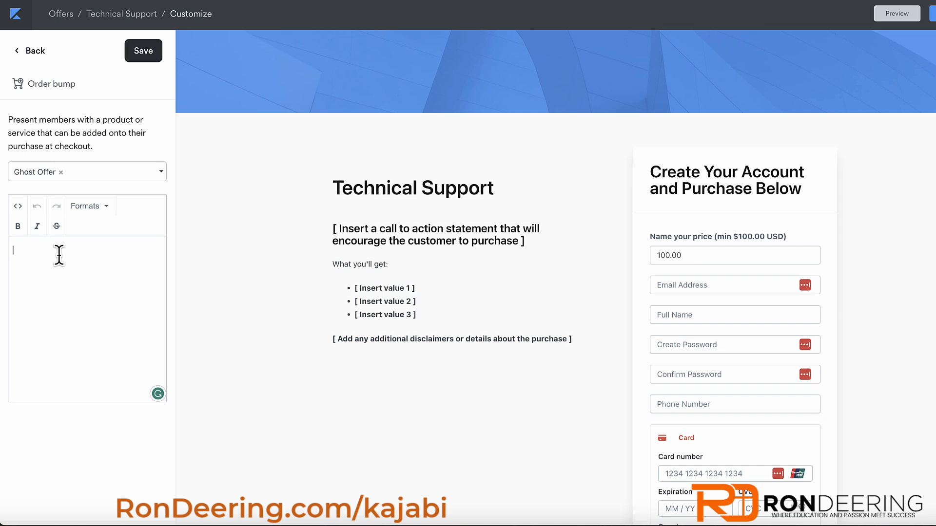
text(get this )
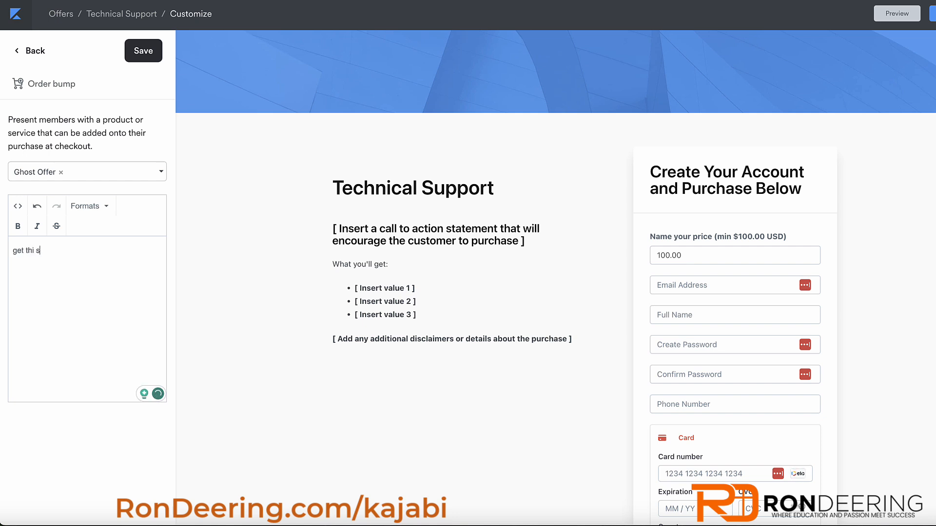
text(free offer today)
click(145, 58)
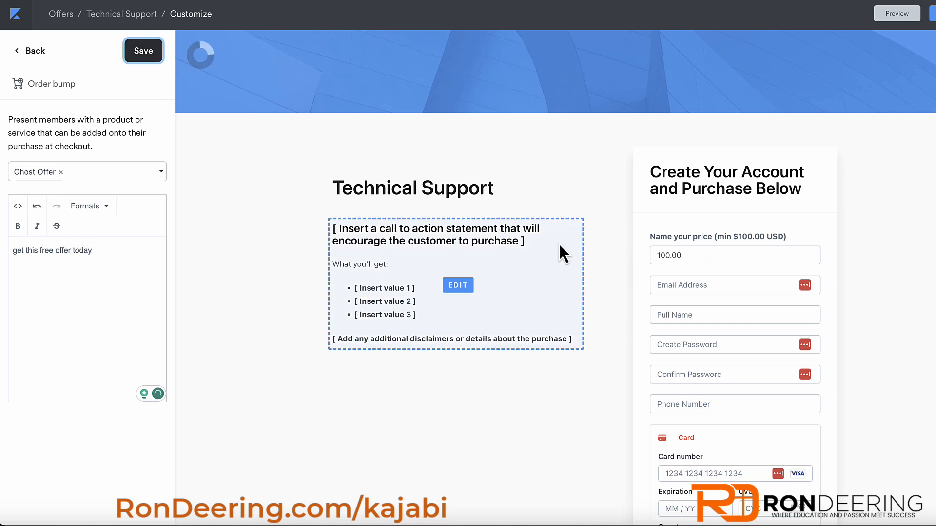
- Try adding Ghost Offer through the order bump in the checkout preview and check the order summary
scroll(645, 451, down, 3)
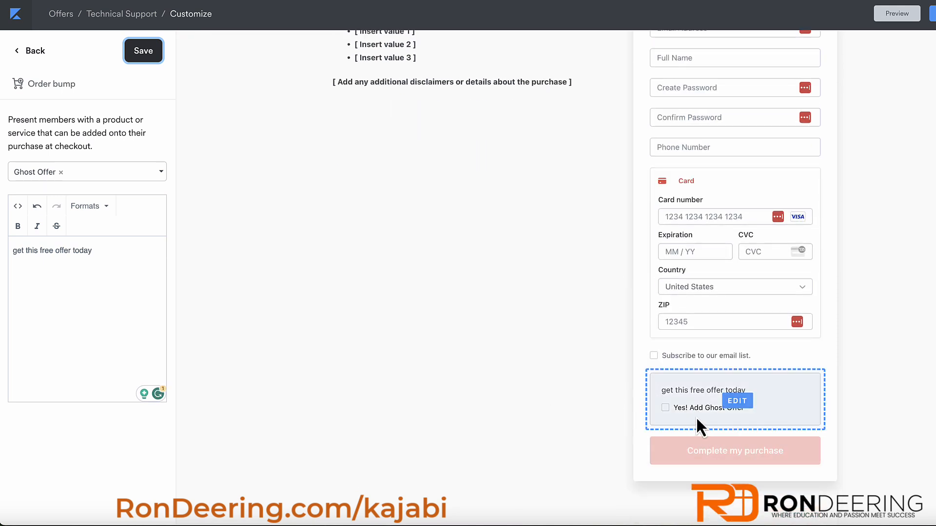
click(666, 409)
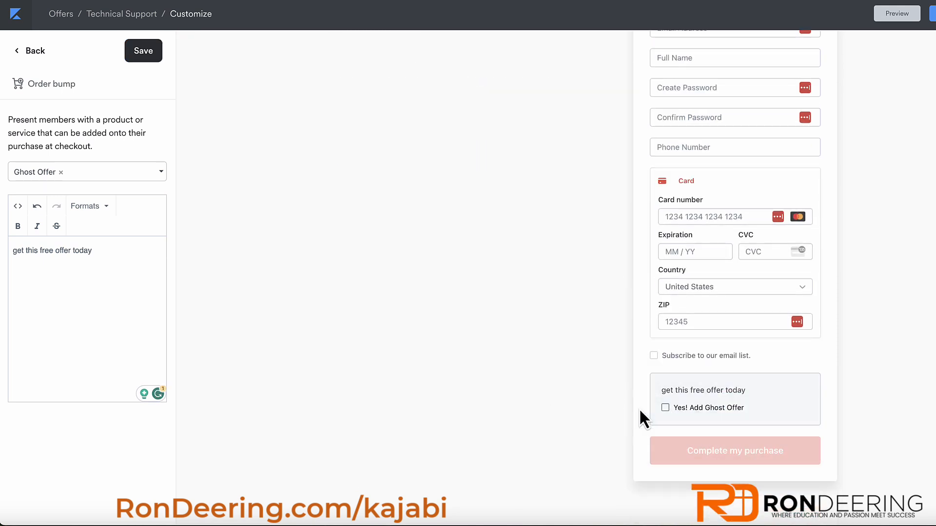
scroll(566, 373, up, 4)
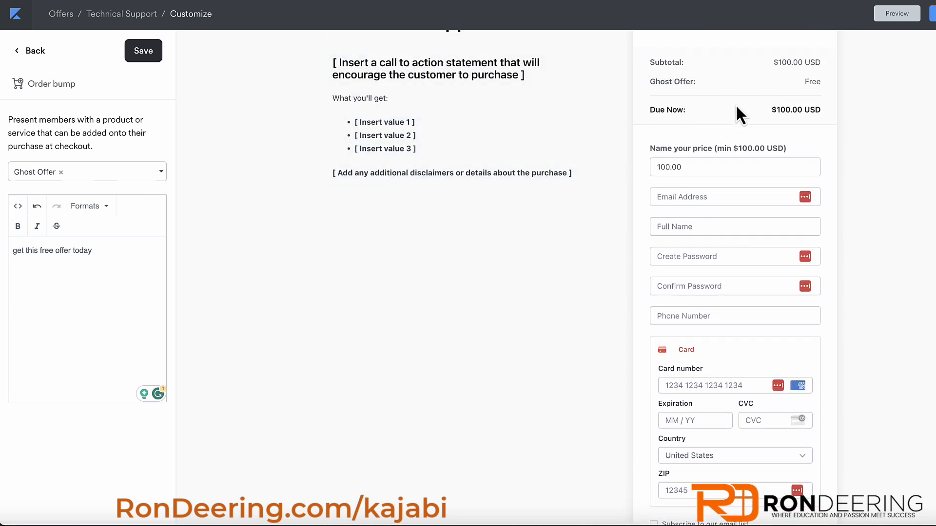
scroll(638, 414, down, 3)
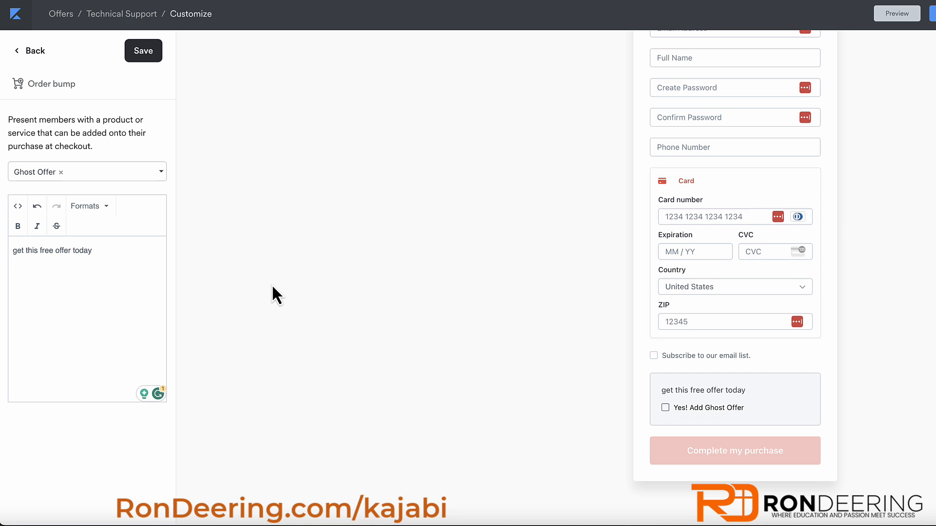
- Save the checkout customization, return to the offers list and look through the published offers
click(139, 55)
click(25, 54)
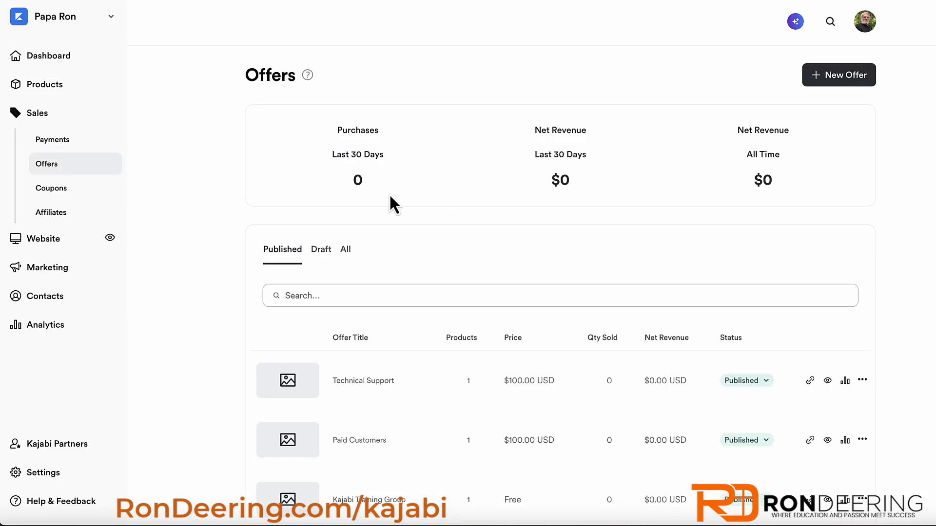
scroll(389, 194, down, 3)
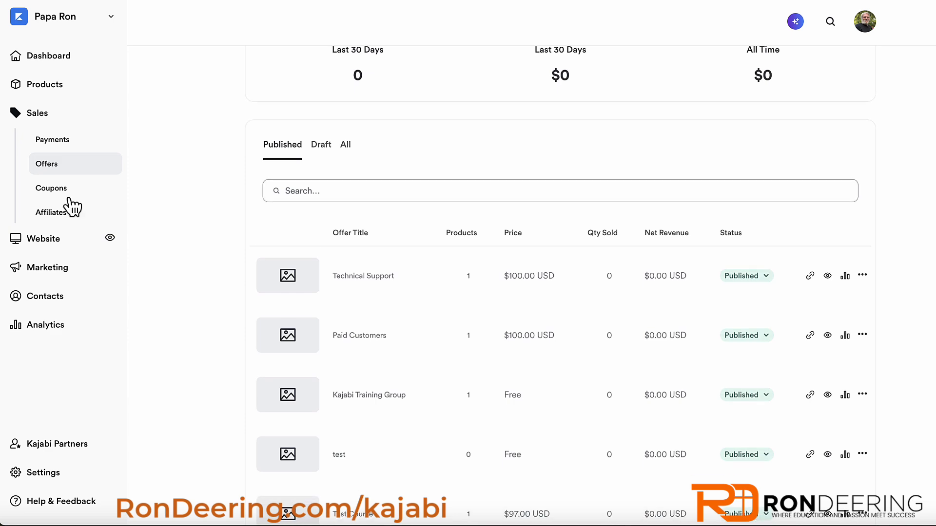
- Start the CHRISTMAS2023 coupon with 20 percent off, try the Repeating and Forever durations, and settle on Once
click(46, 188)
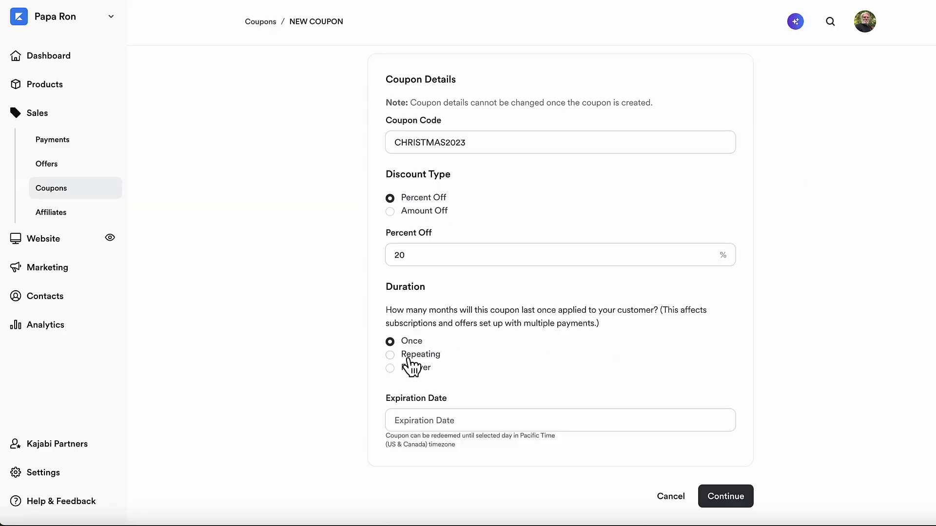
click(390, 355)
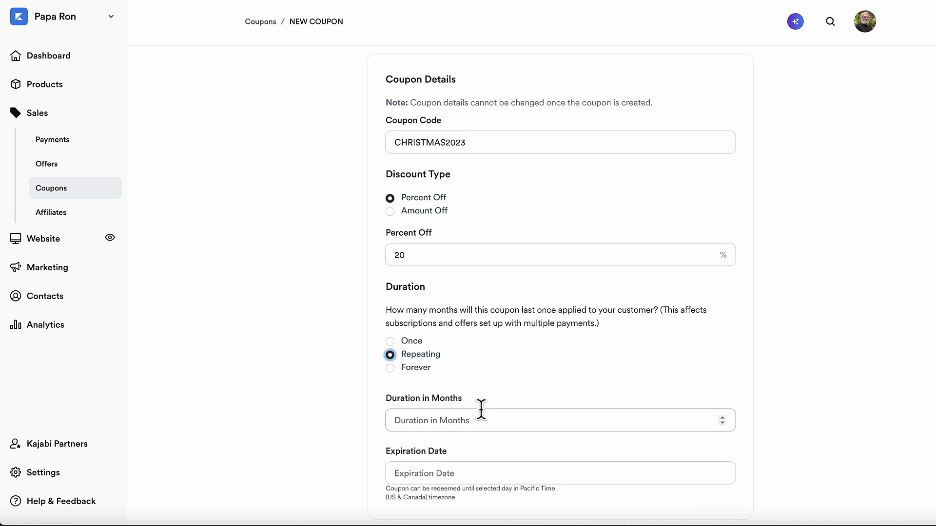
scroll(475, 395, down, 2)
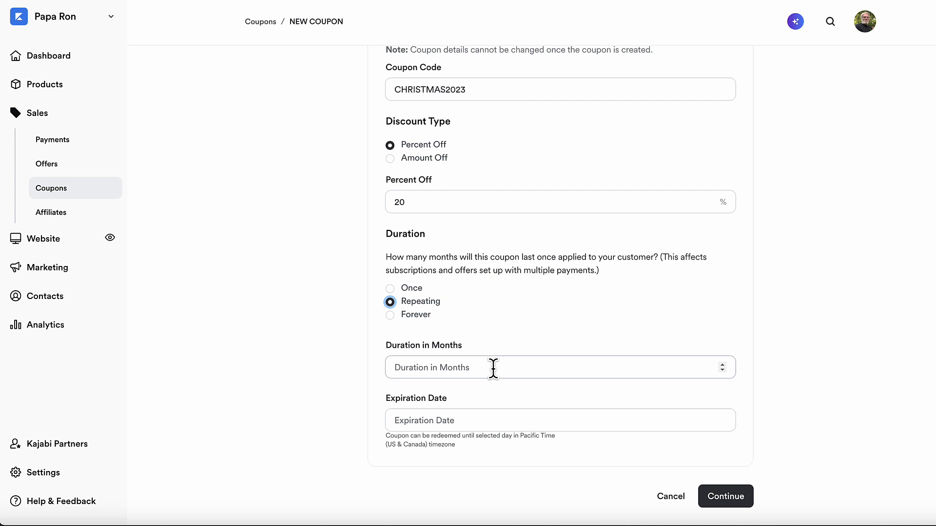
click(390, 316)
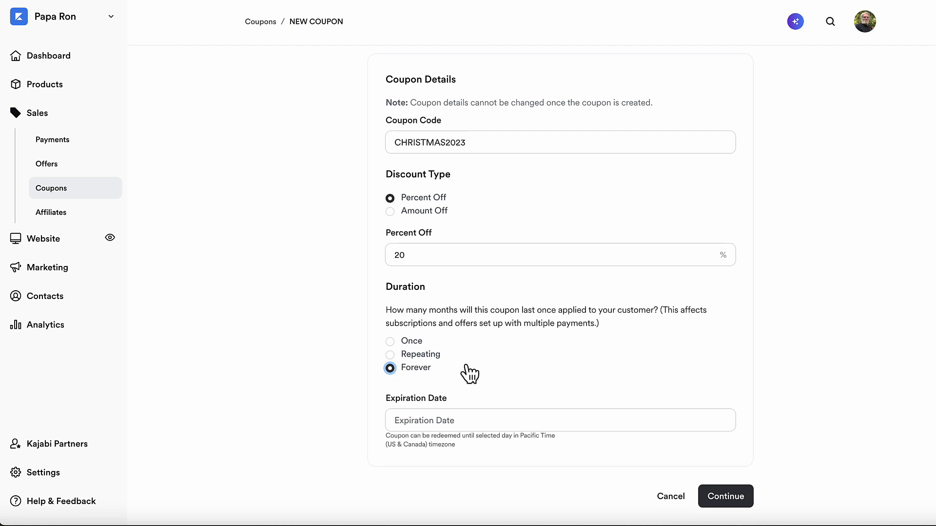
click(399, 261)
text(20)
click(390, 341)
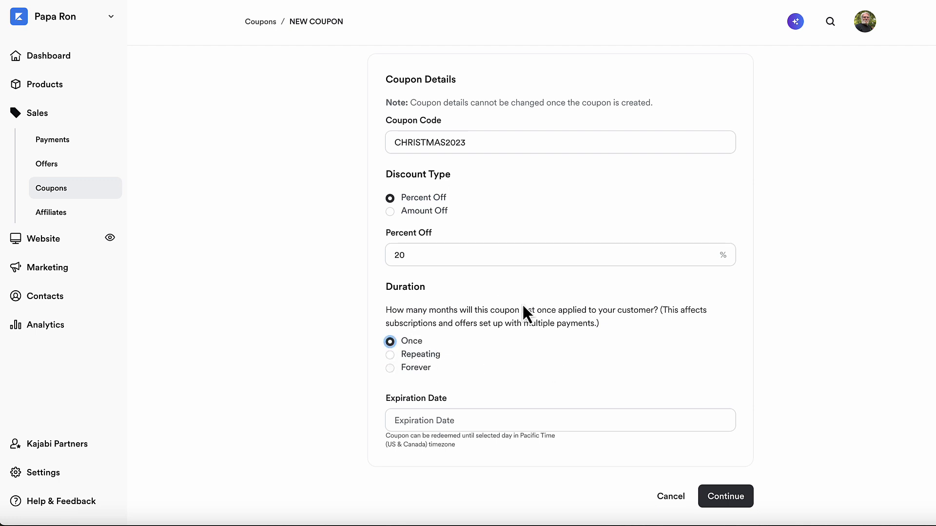
- Check the expiration date calendar, leave the date blank and create the coupon
click(425, 420)
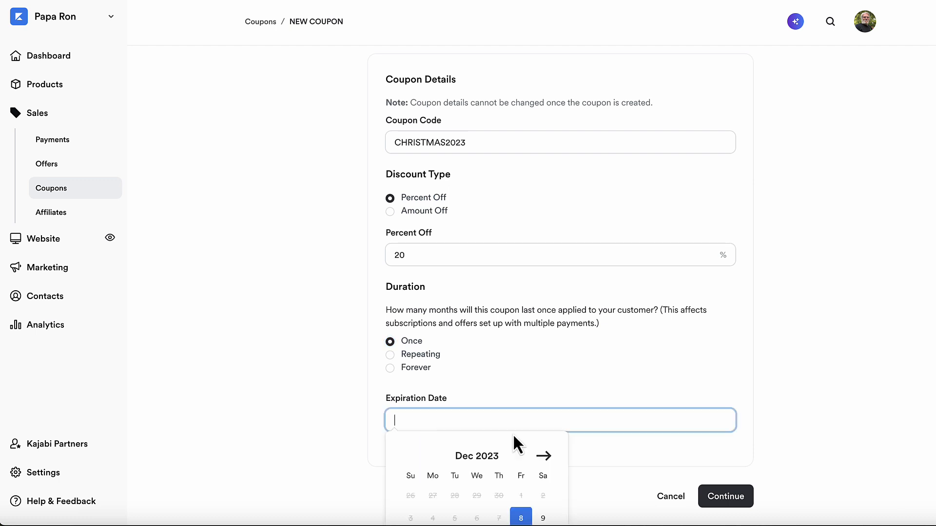
scroll(512, 441, down, 3)
click(627, 419)
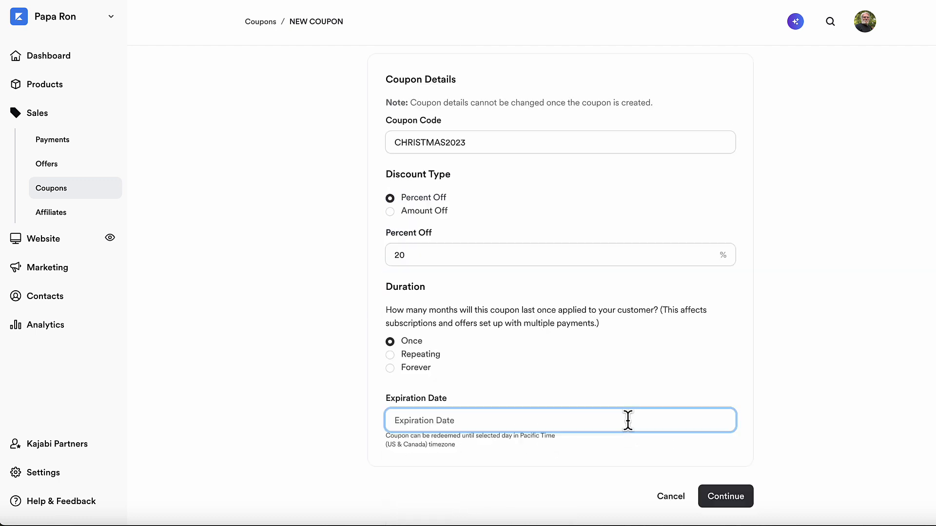
click(717, 501)
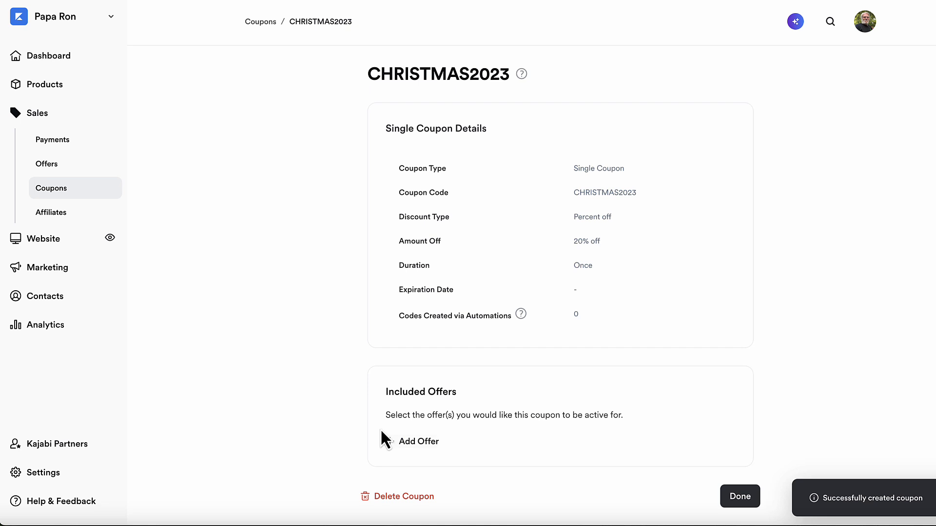
- Make the CHRISTMAS2023 coupon active for the Technical Support offer and finish its setup
click(424, 445)
click(434, 446)
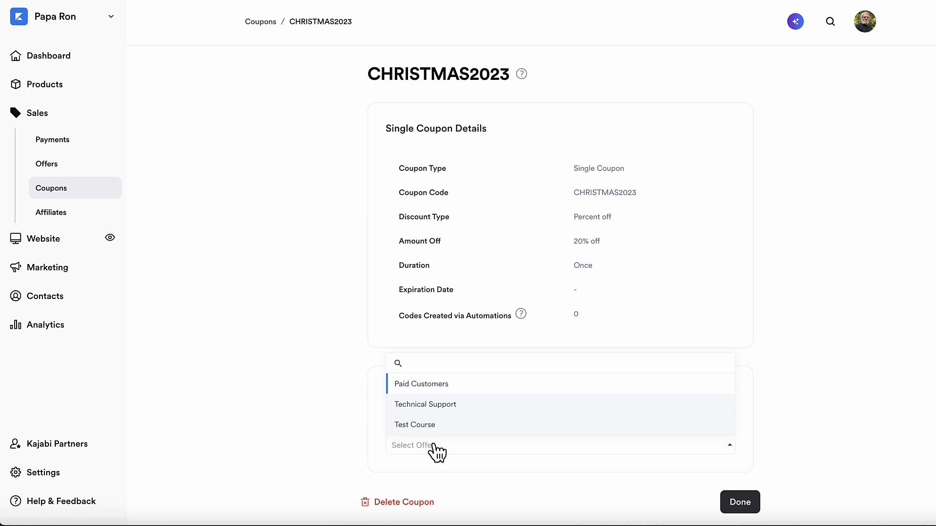
click(439, 406)
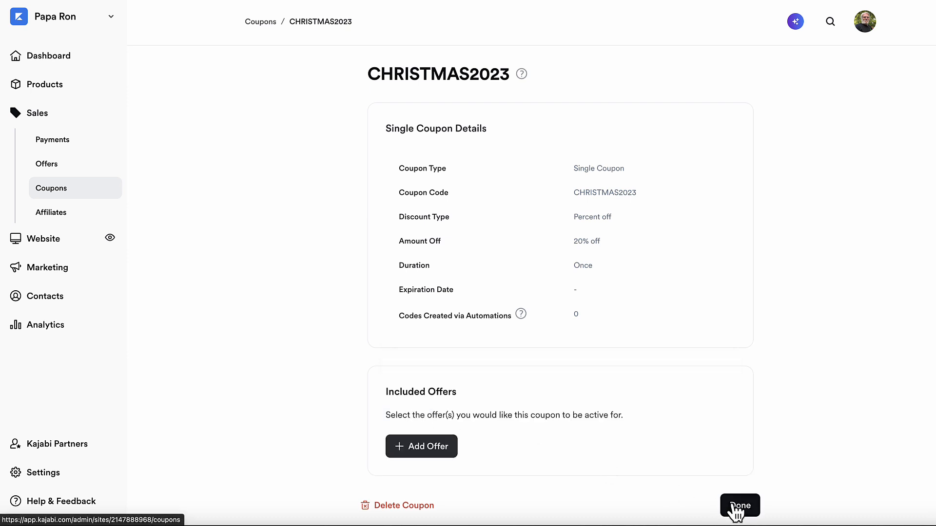
scroll(620, 447, down, 2)
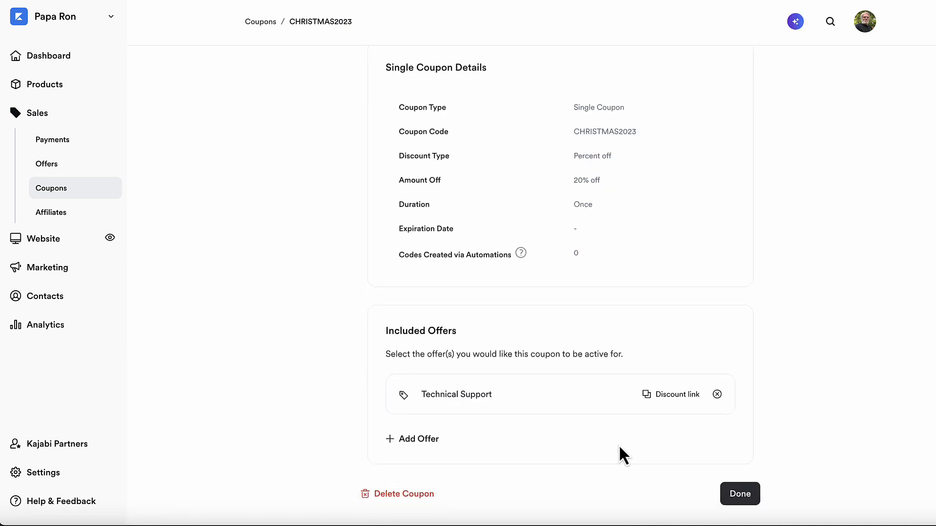
click(741, 499)
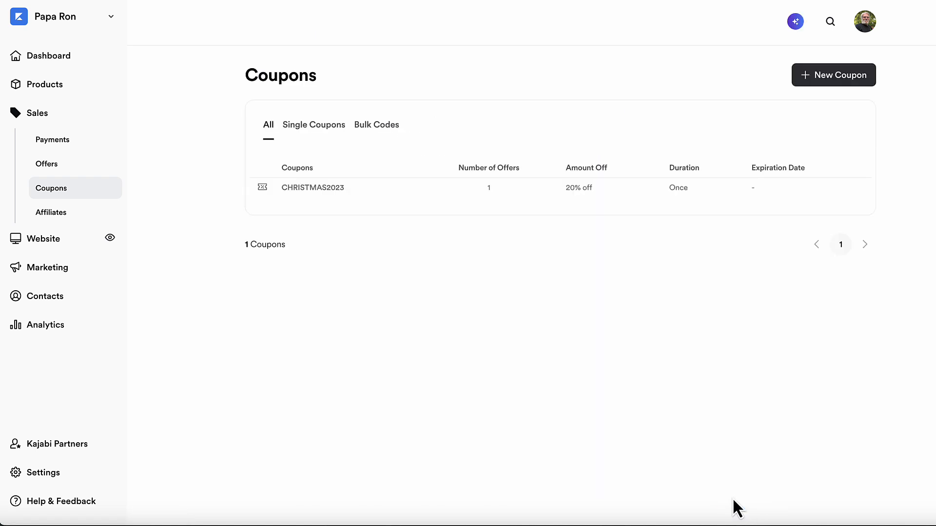
- Open the Technical Support offer from the offers list and preview its checkout page
click(36, 165)
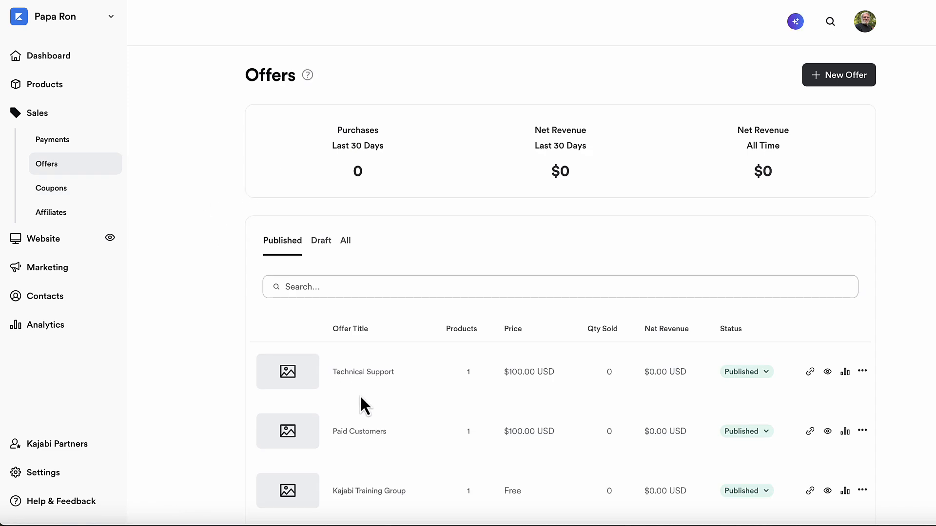
click(361, 381)
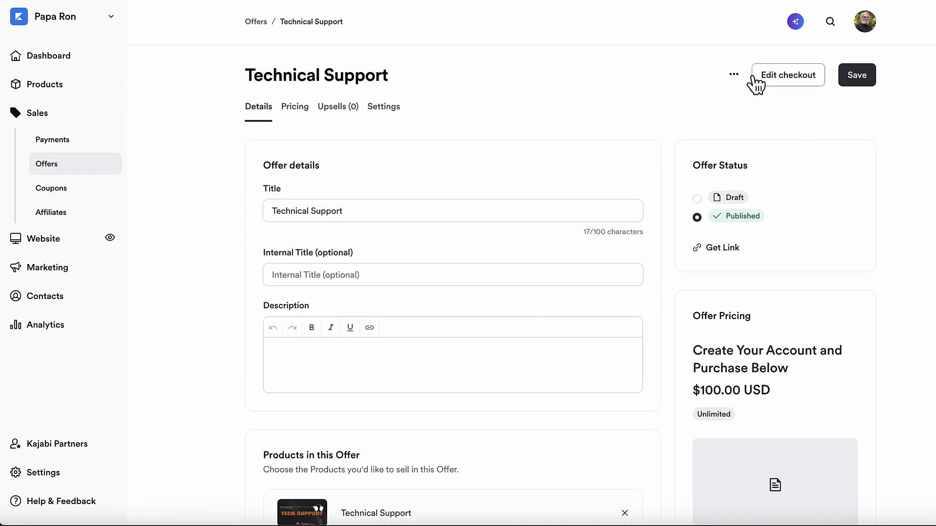
click(734, 75)
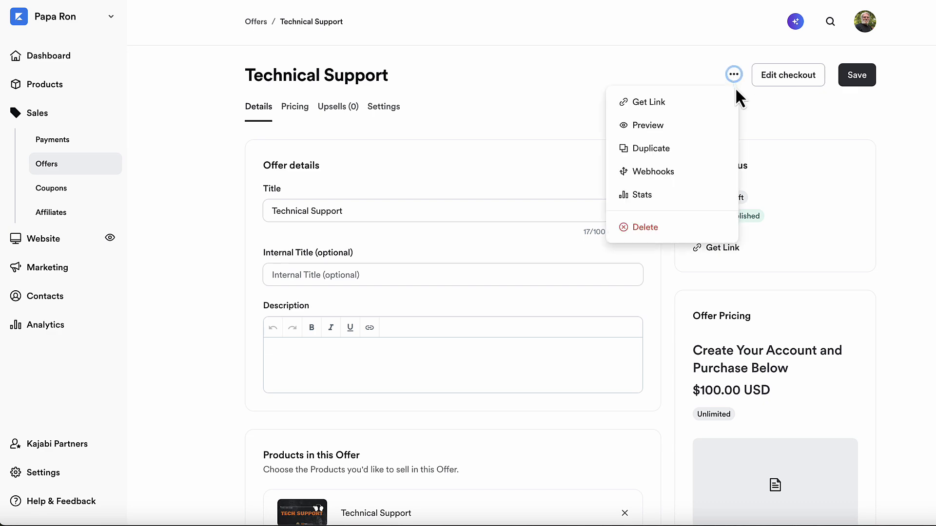
click(648, 125)
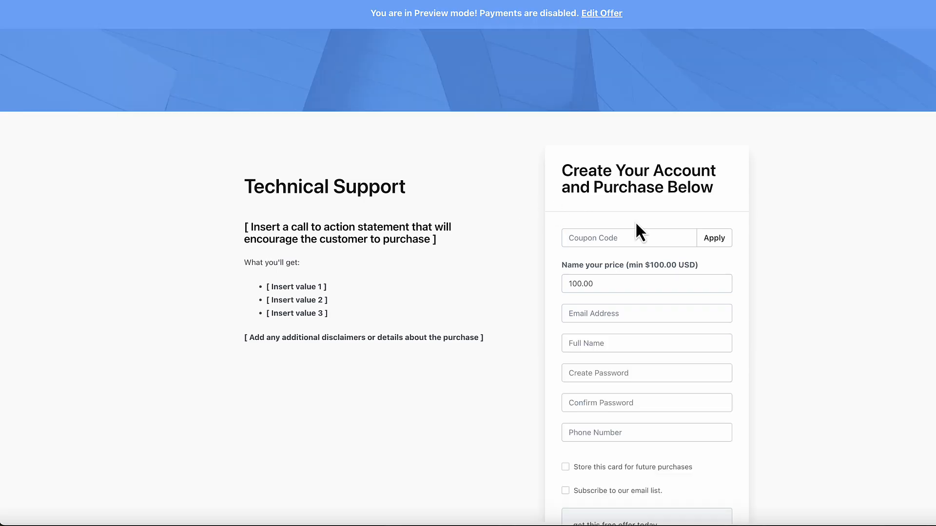
- Test the coupon code christmas2023 in the checkout preview, check the discounted total and return to the offer
click(610, 238)
text(christ)
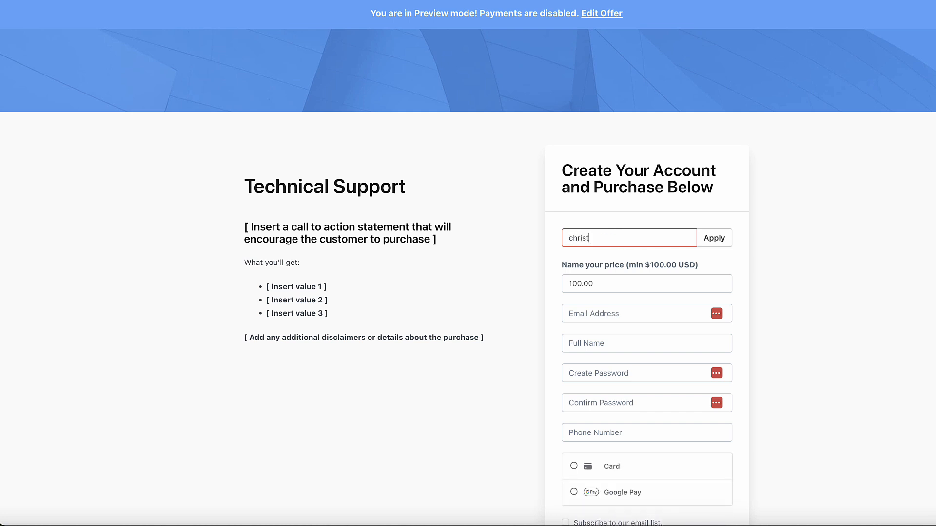
text(mas2023)
click(729, 241)
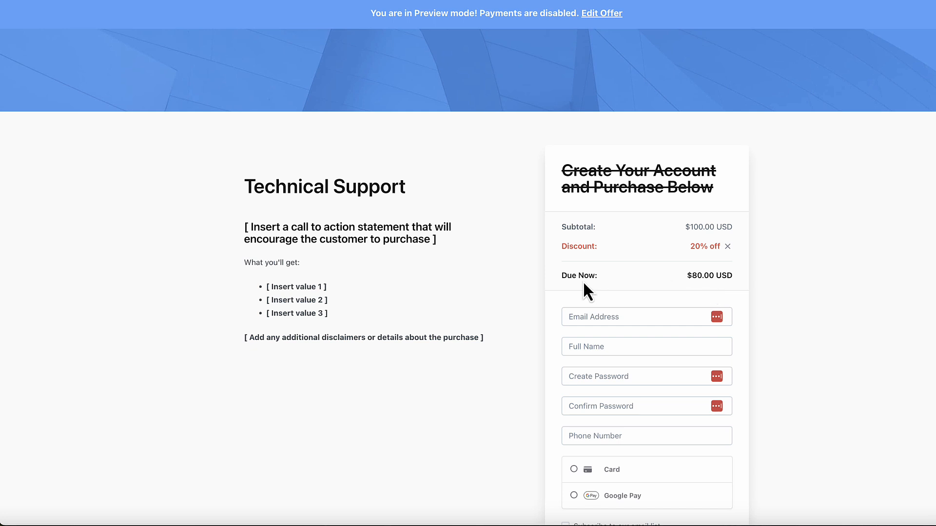
click(701, 1)
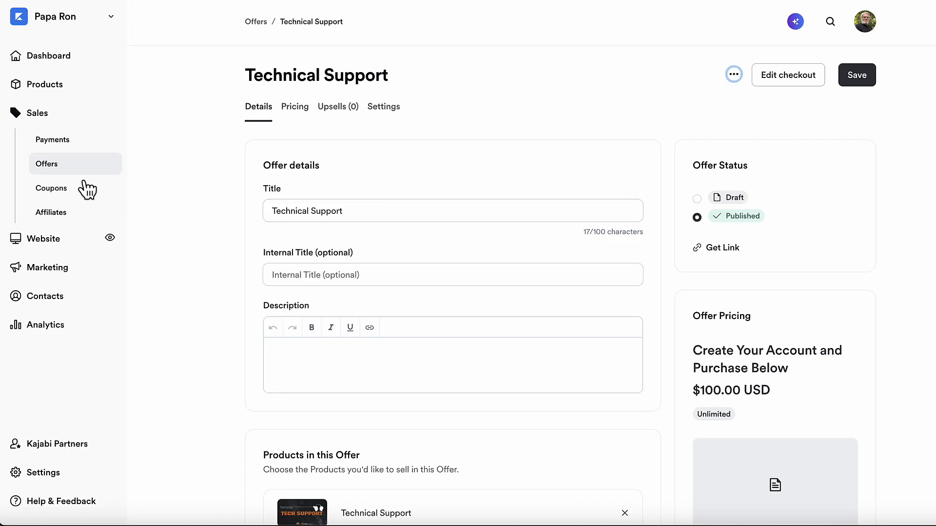
- Open the affiliate program's settings and review the self-registration, conversion window, coupon code and logo options
click(57, 215)
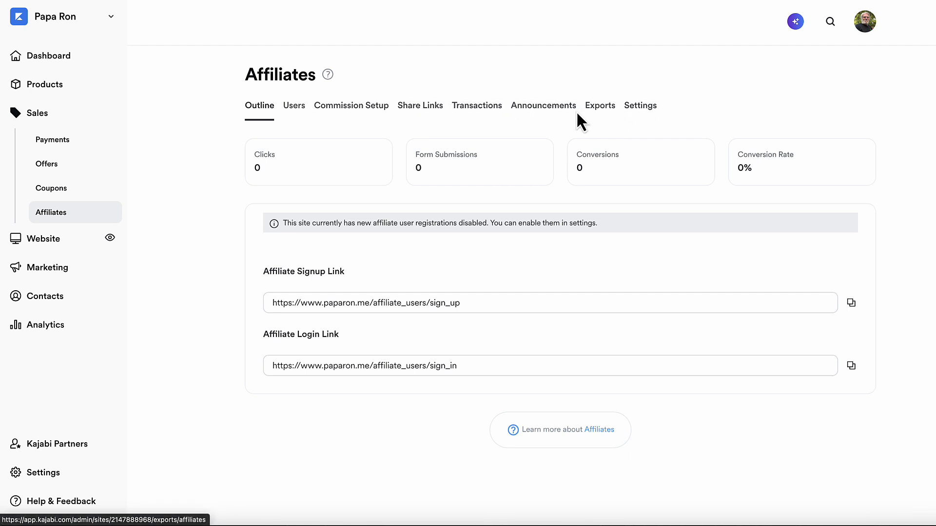
click(648, 109)
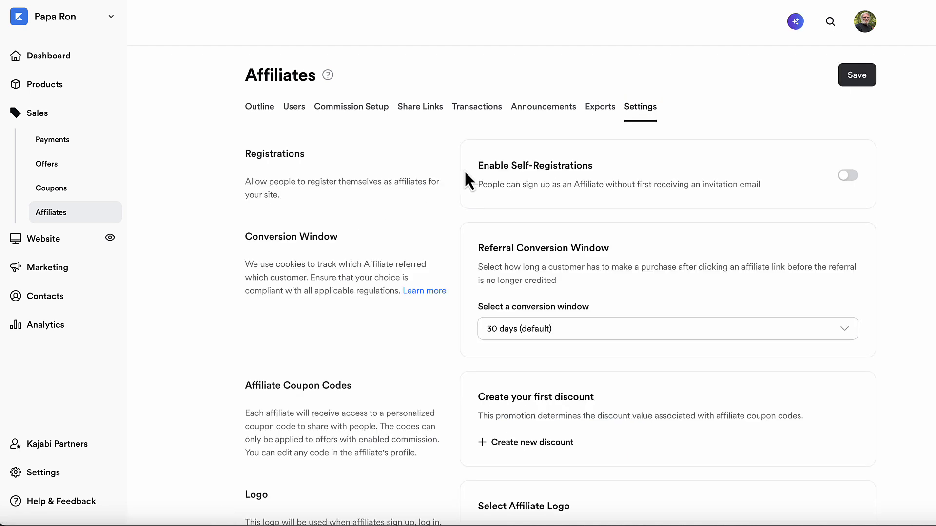
scroll(445, 387, down, 4)
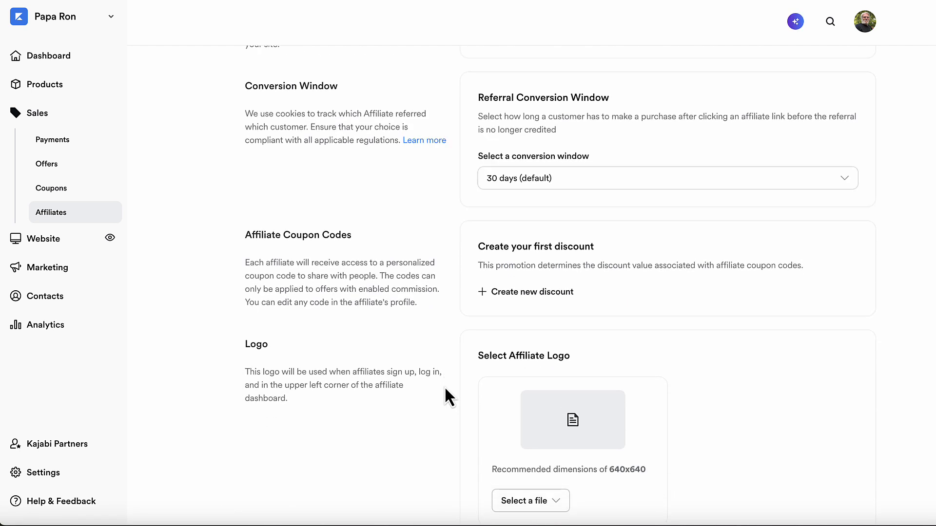
scroll(444, 387, up, 4)
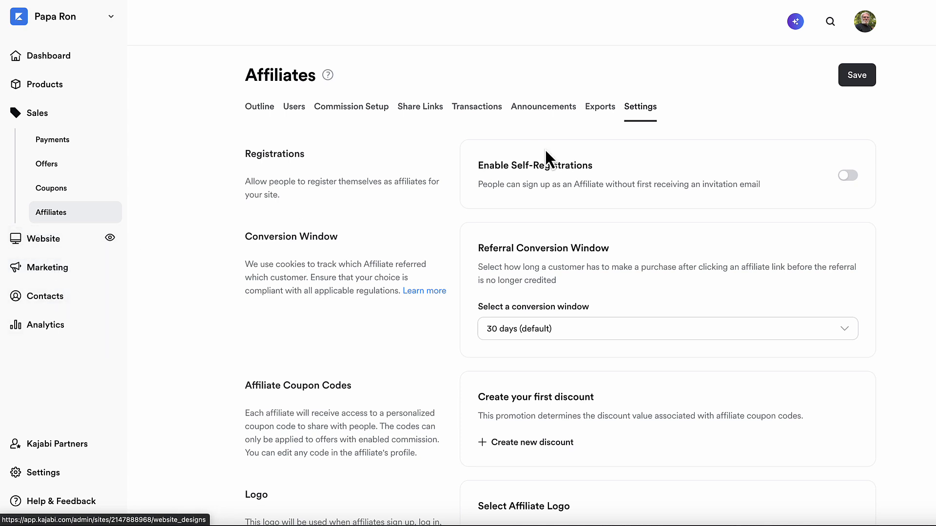
click(496, 0)
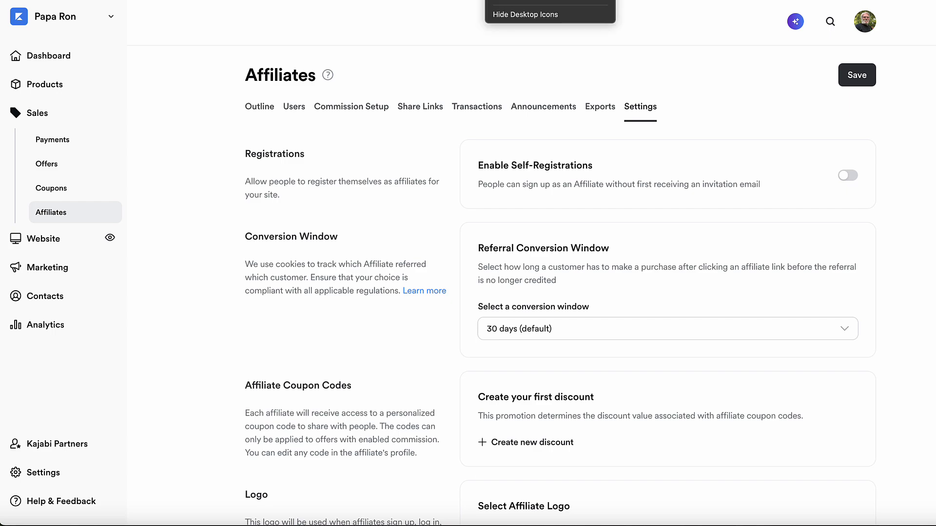